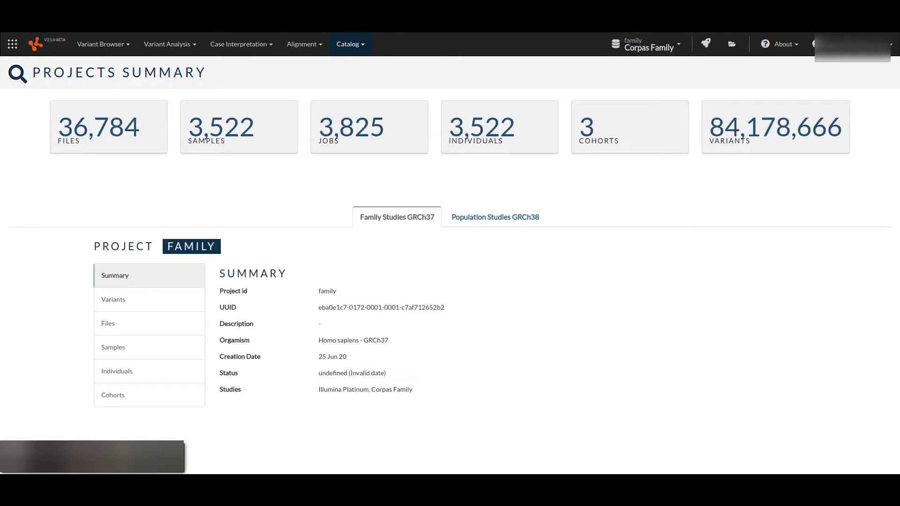
Review the Family project's variants, files, samples, individuals and cohorts summaries in the Family Studies GRCh37 overview
left_click(119, 305)
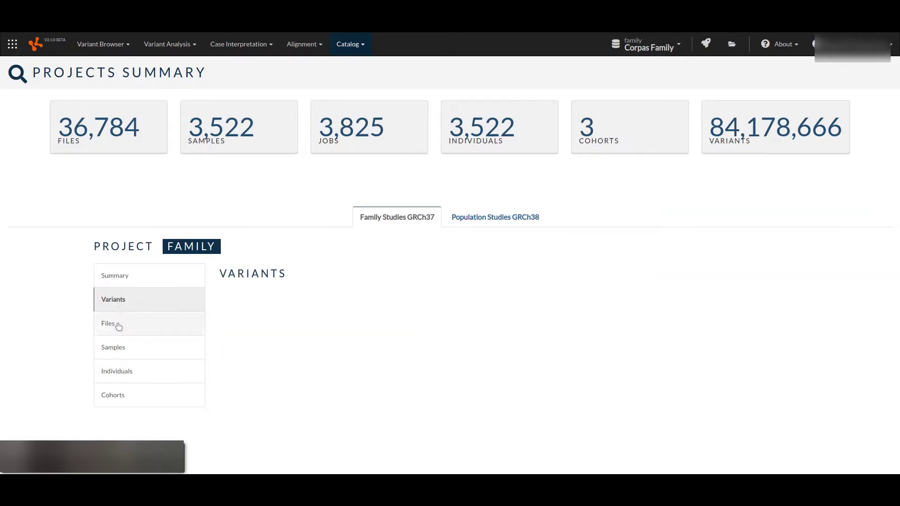
left_click(118, 325)
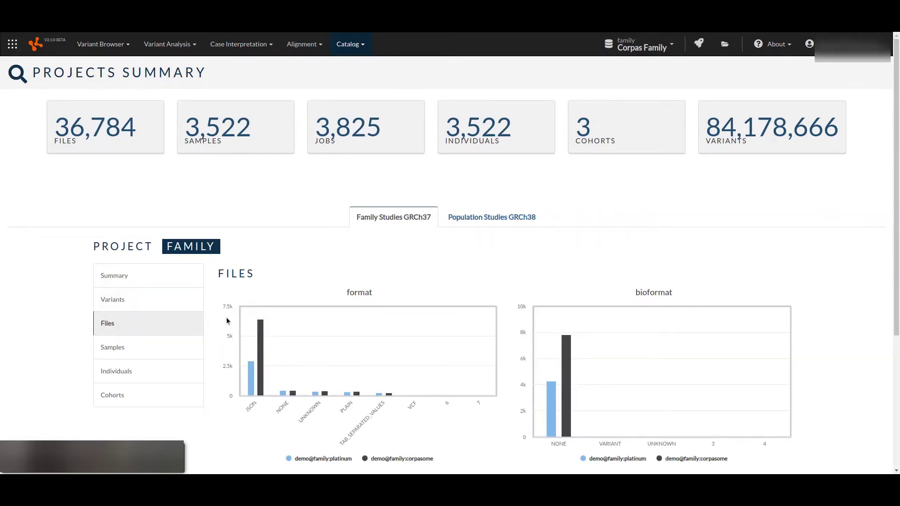
scroll(226, 321, "down", 4)
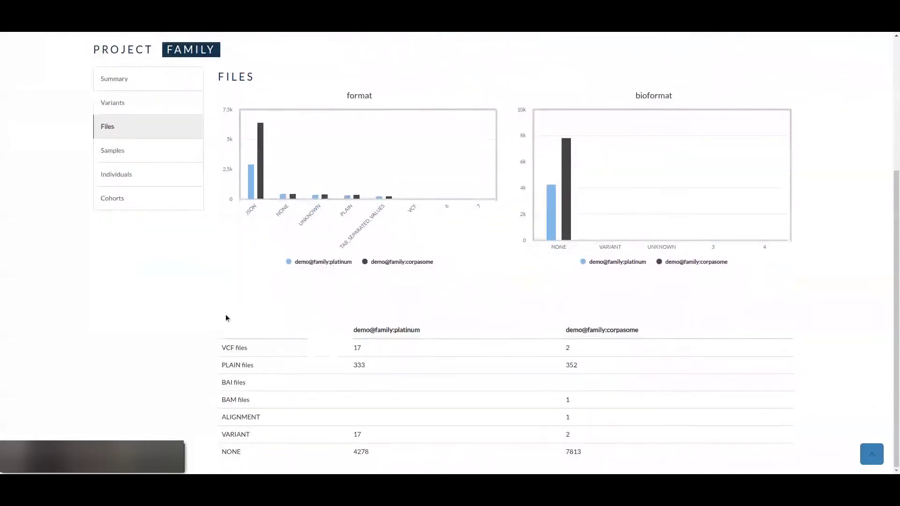
left_click(119, 157)
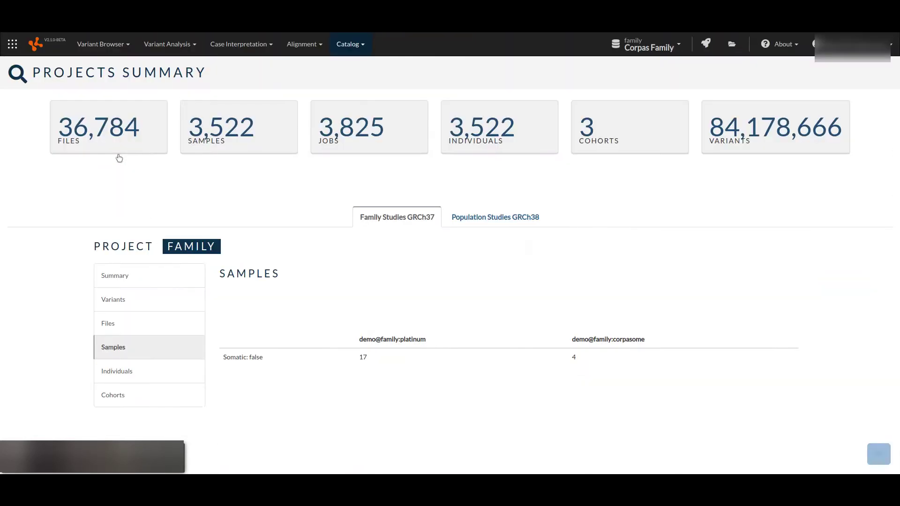
left_click(117, 373)
scroll(224, 317, "down", 1)
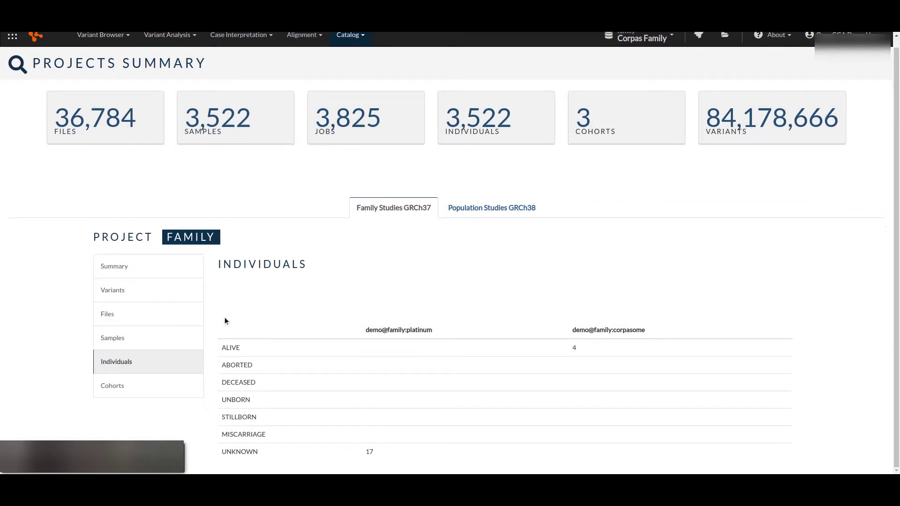
left_click(113, 386)
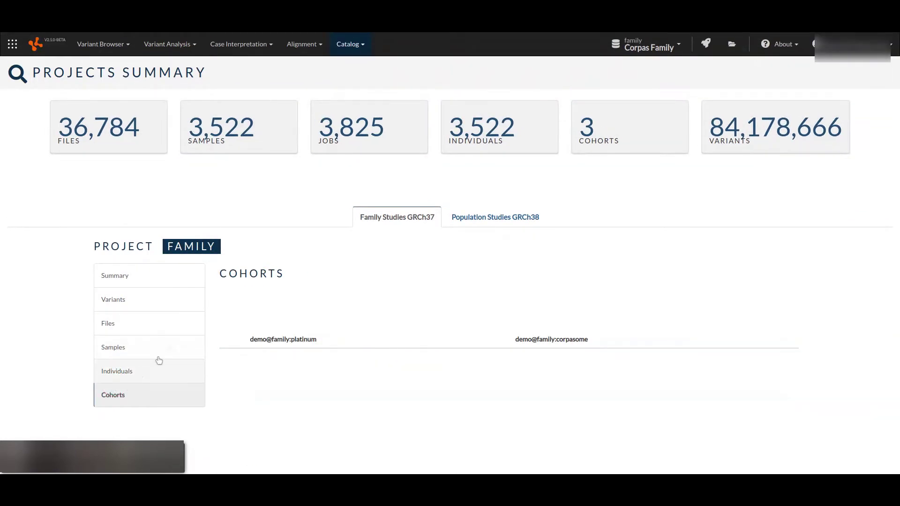
Review the variants, files, samples, individuals and cohorts summaries of the Population Studies GRCh38 project
left_click(468, 221)
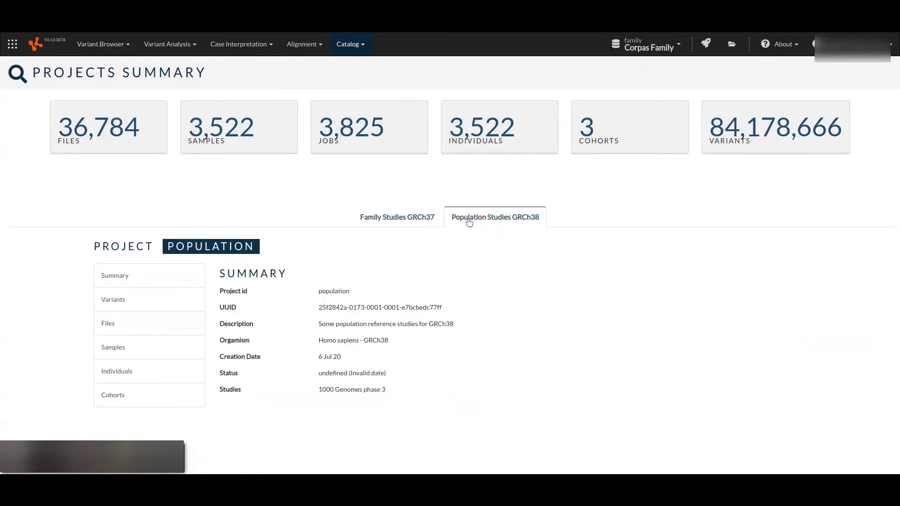
left_click(120, 299)
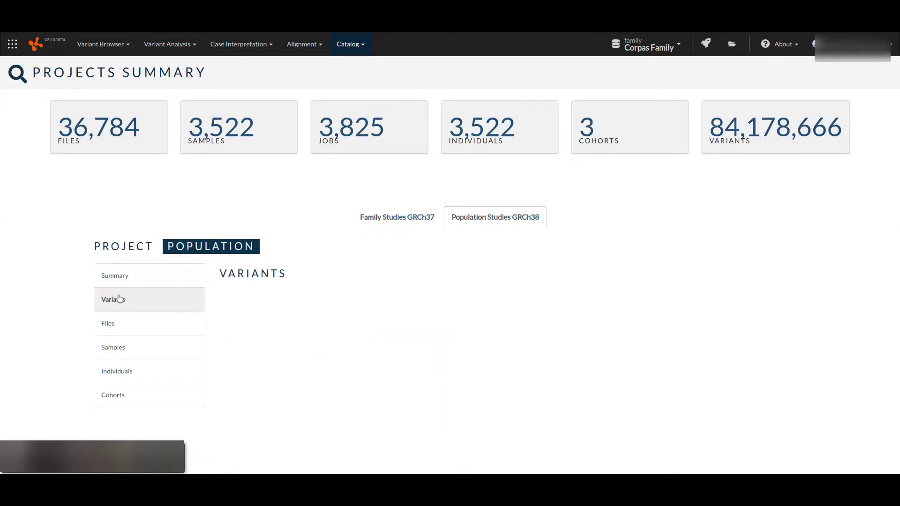
left_click(108, 324)
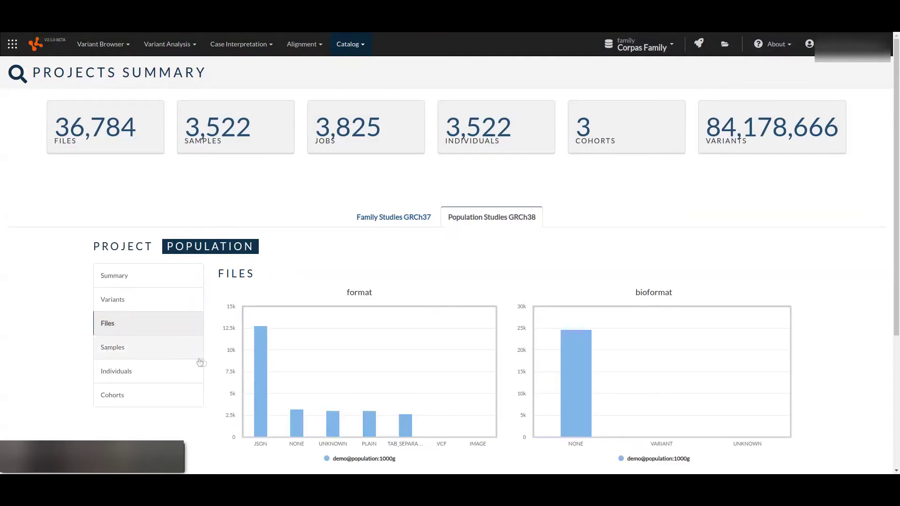
scroll(221, 362, "down", 4)
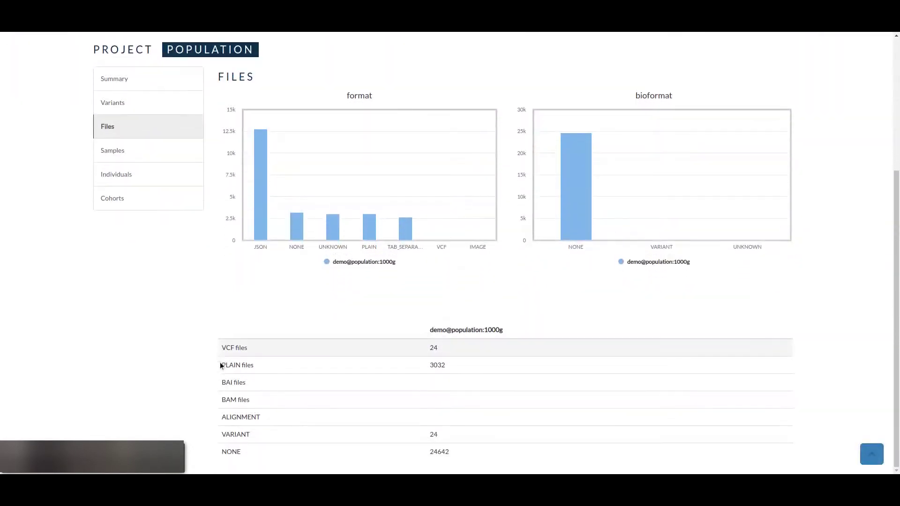
left_click(111, 159)
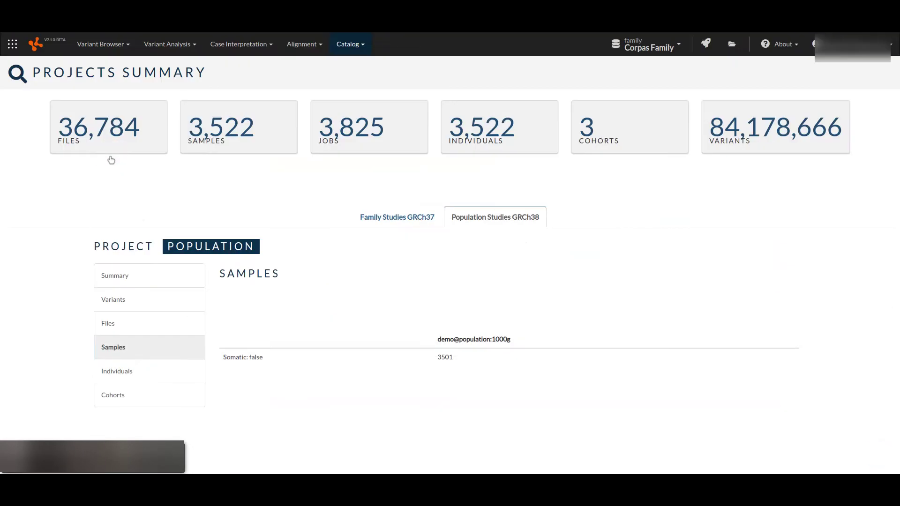
left_click(120, 377)
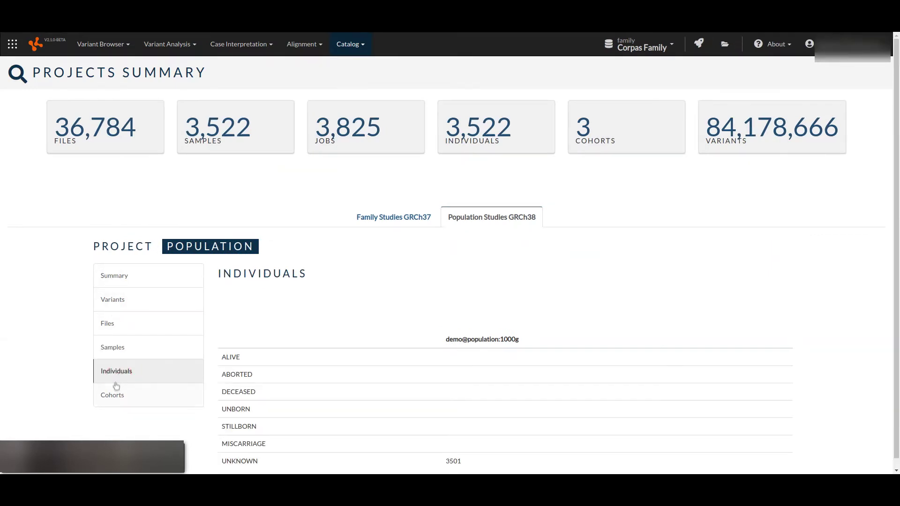
left_click(112, 395)
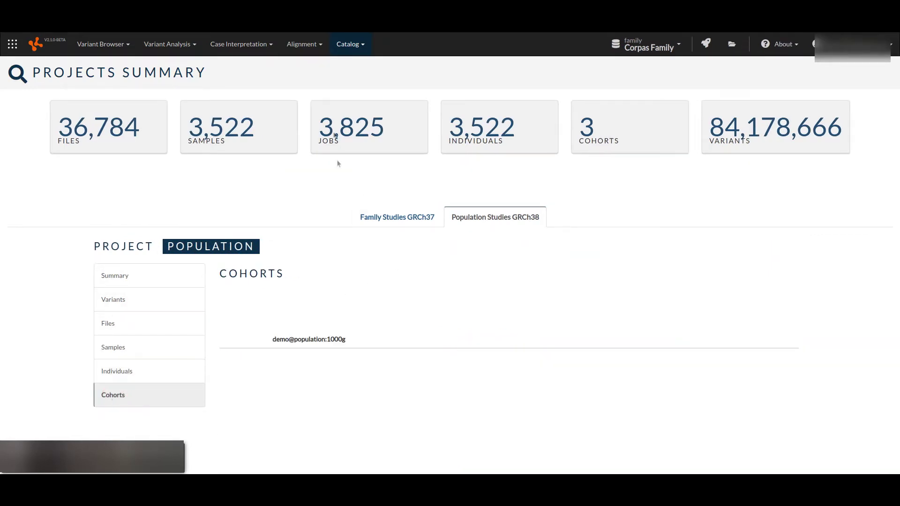
Open the File Browser and examine the overview, preview and JSON data of quartet.variants.annotated.vcf.gz
left_click(340, 50)
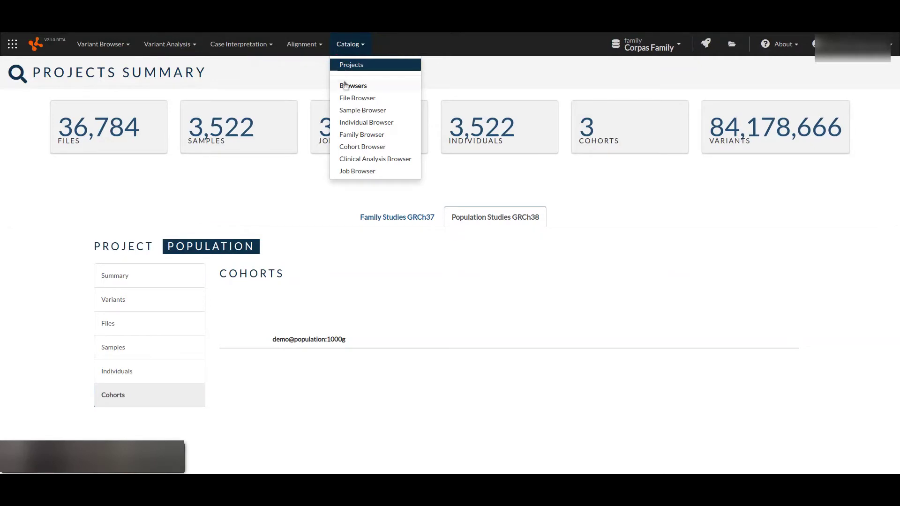
left_click(344, 99)
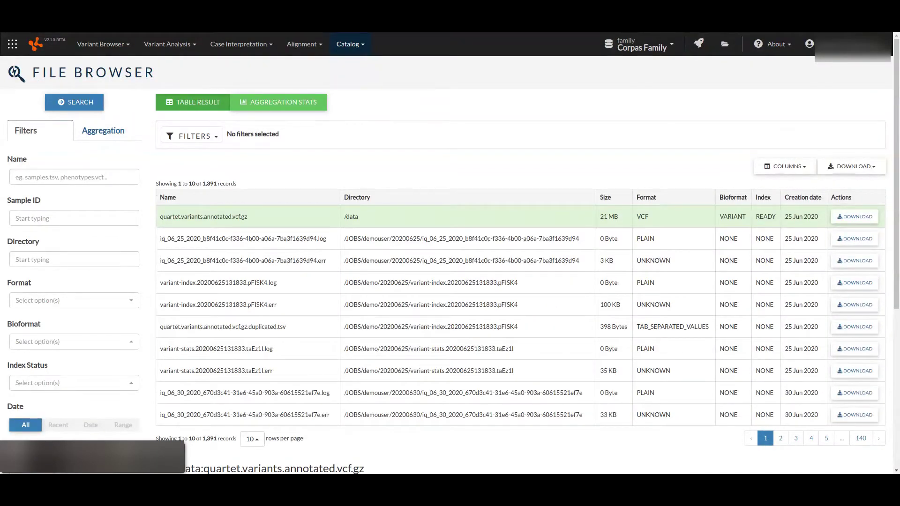
scroll(389, 129, "down", 5)
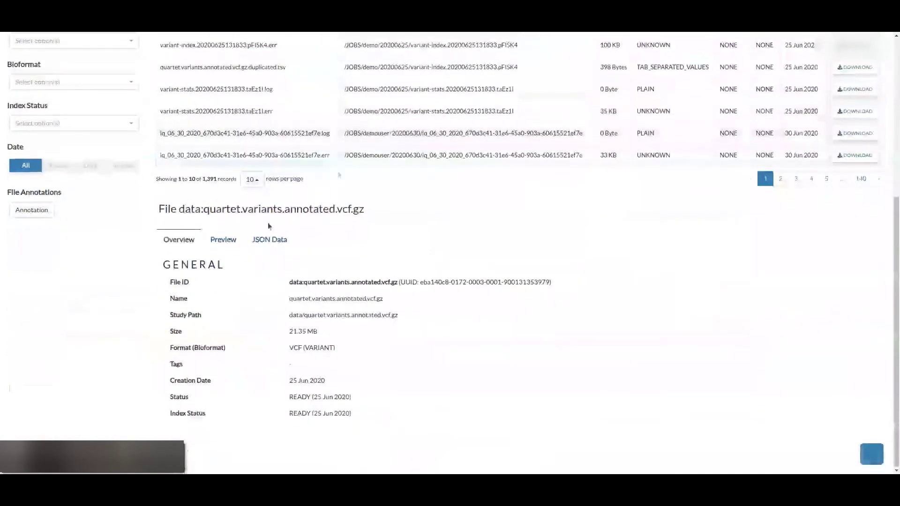
left_click(223, 239)
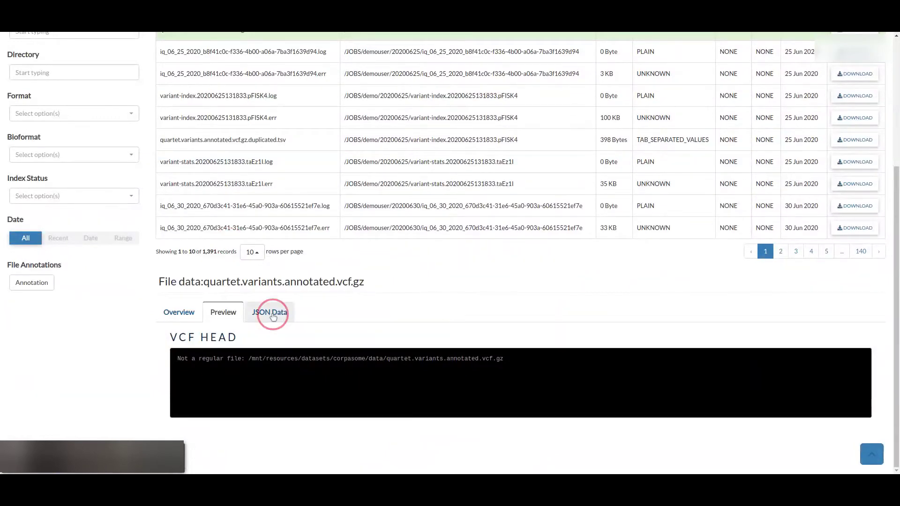
left_click(272, 317)
scroll(362, 299, "down", 6)
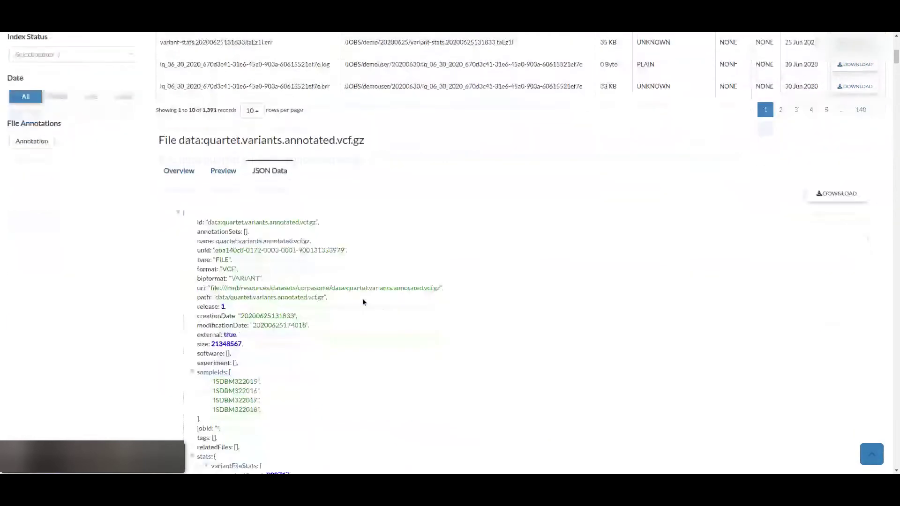
scroll(366, 295, "down", 9)
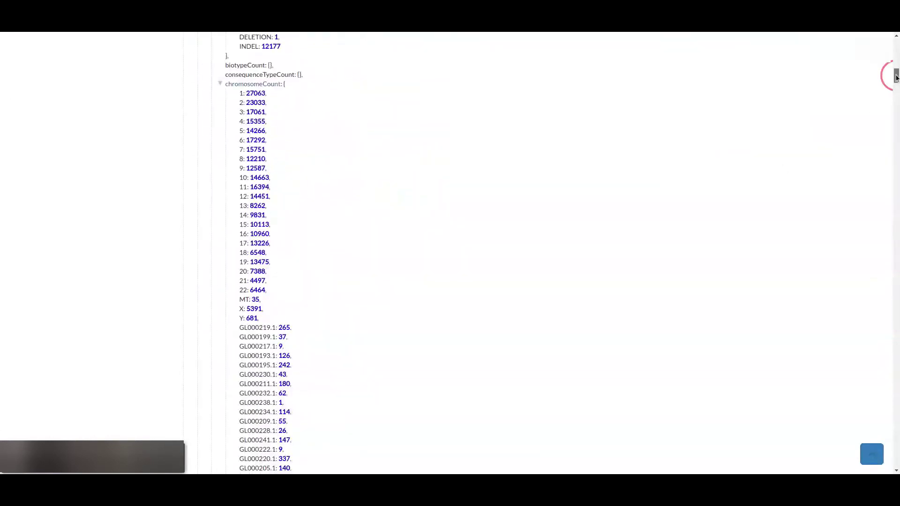
left_click_drag(896, 77, 896, 37)
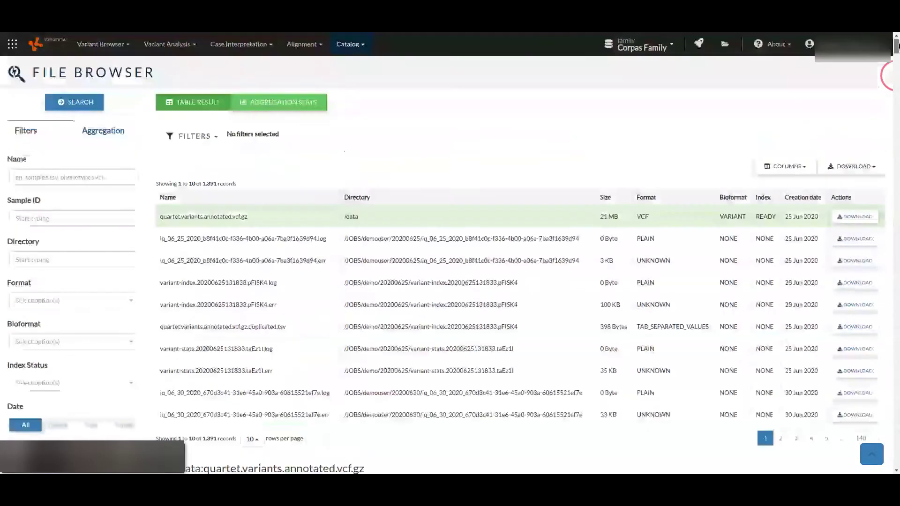
Open the Sample Browser and examine the overview, variant stats, Samtools Flagstat and individual details of sample ISDBM322016
left_click(348, 44)
left_click(353, 113)
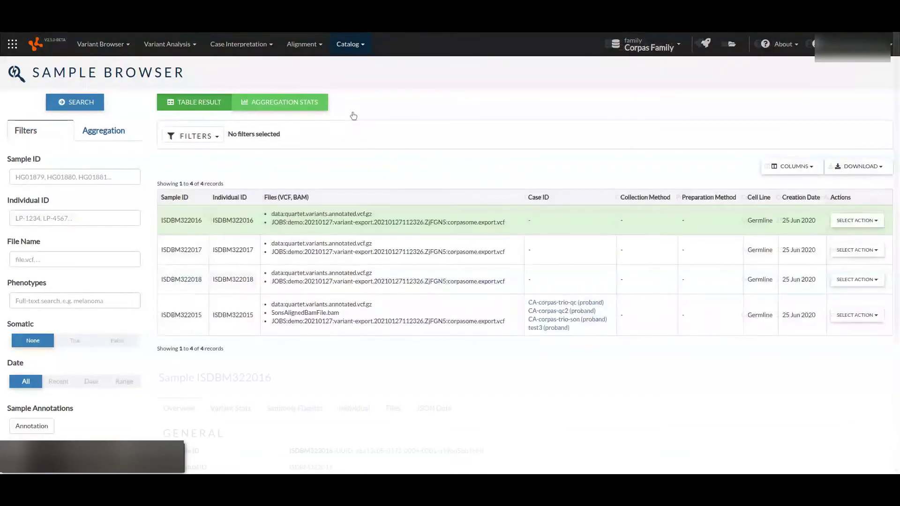
scroll(354, 116, "down", 4)
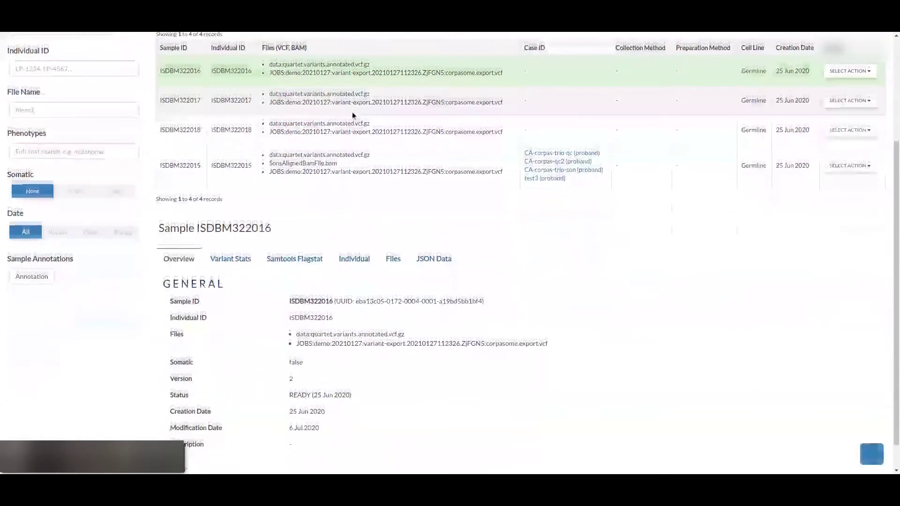
left_click(234, 227)
left_click(288, 366)
left_click(333, 370)
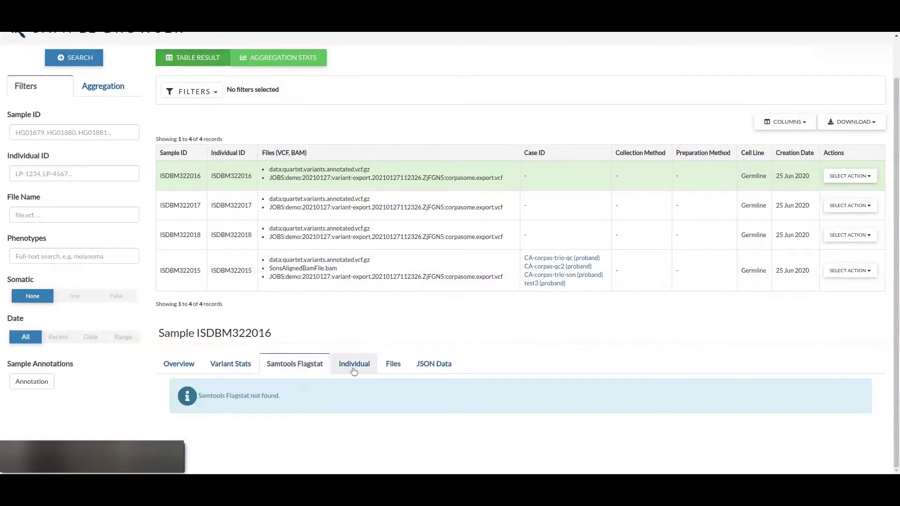
scroll(403, 348, "down", 2)
scroll(403, 348, "down", 4)
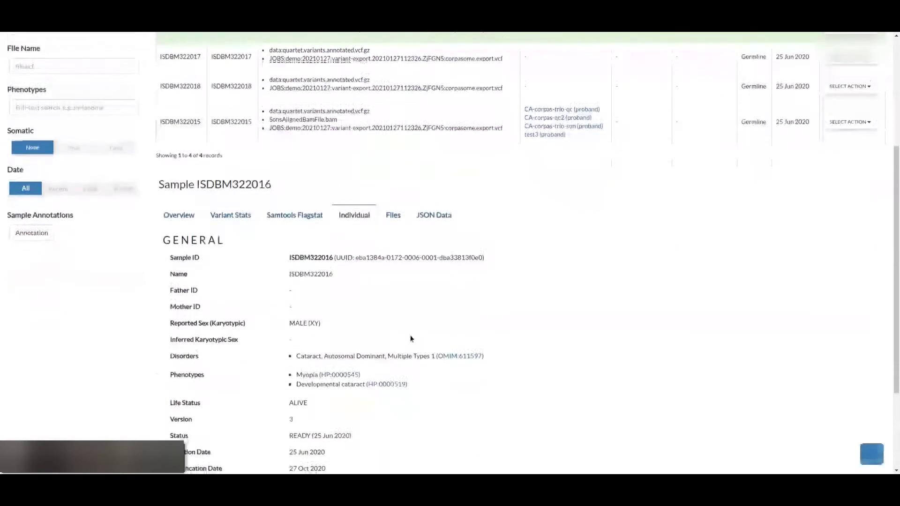
Examine the associated files and the full JSON data of sample ISDBM322016
scroll(414, 334, "up", 5)
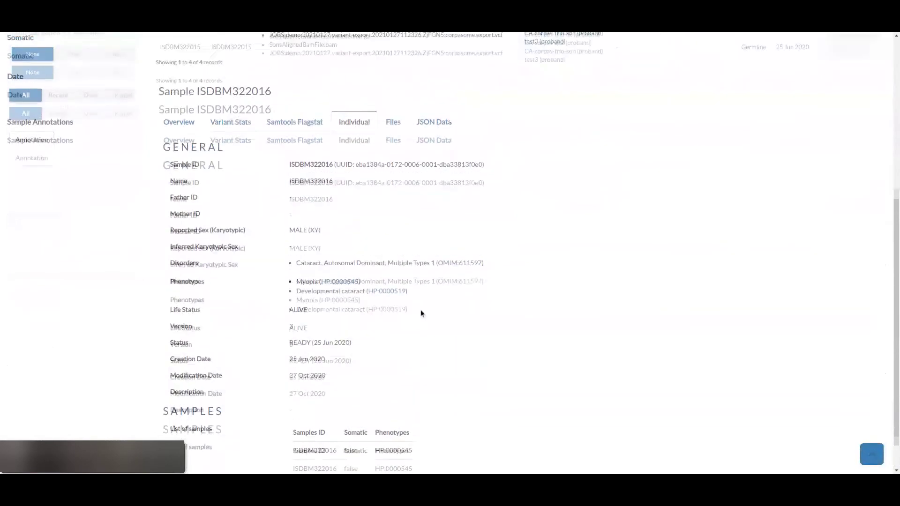
left_click(396, 207)
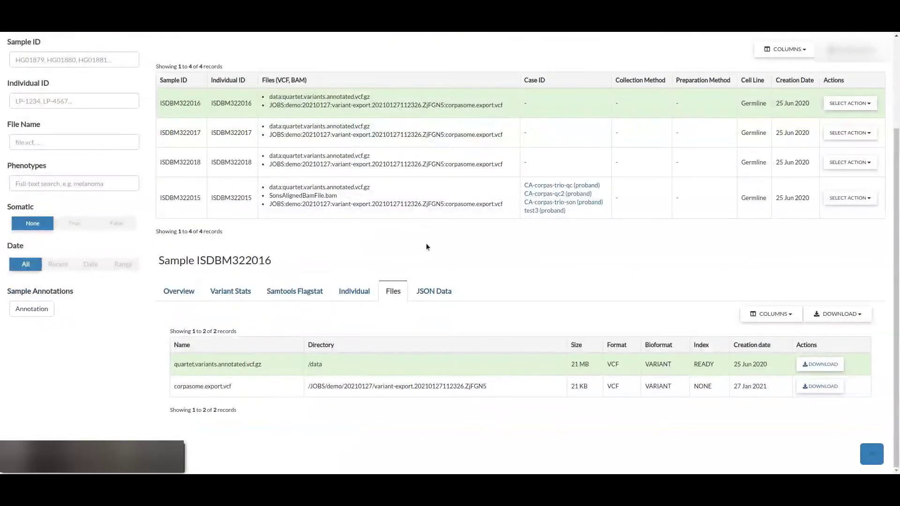
left_click(431, 295)
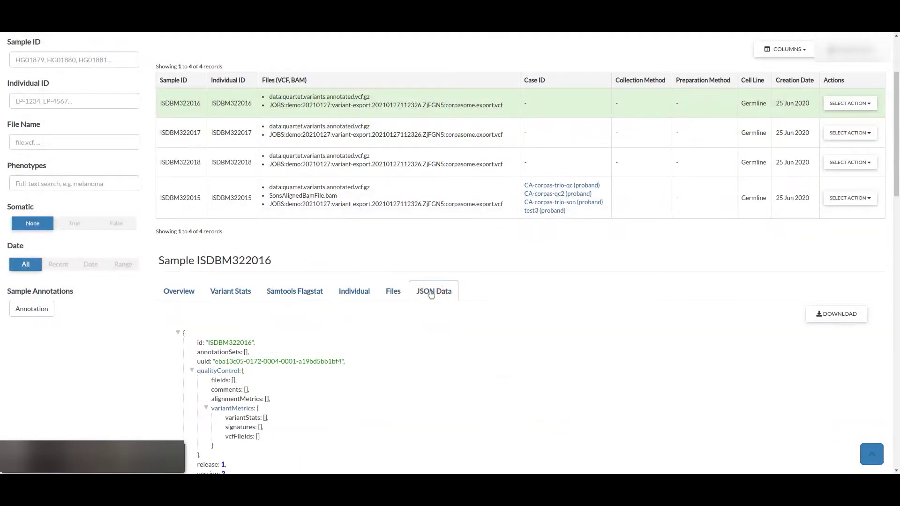
scroll(437, 265, "down", 10)
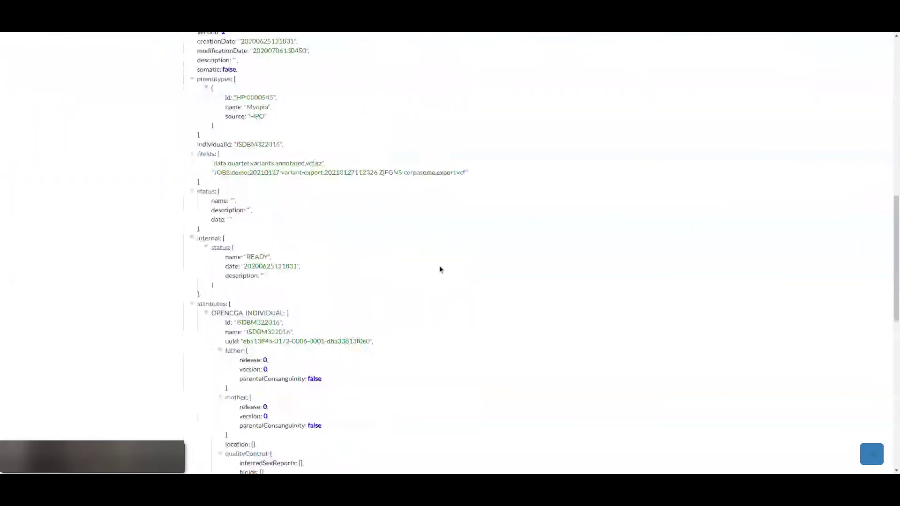
scroll(442, 265, "down", 3)
scroll(443, 262, "up", 10)
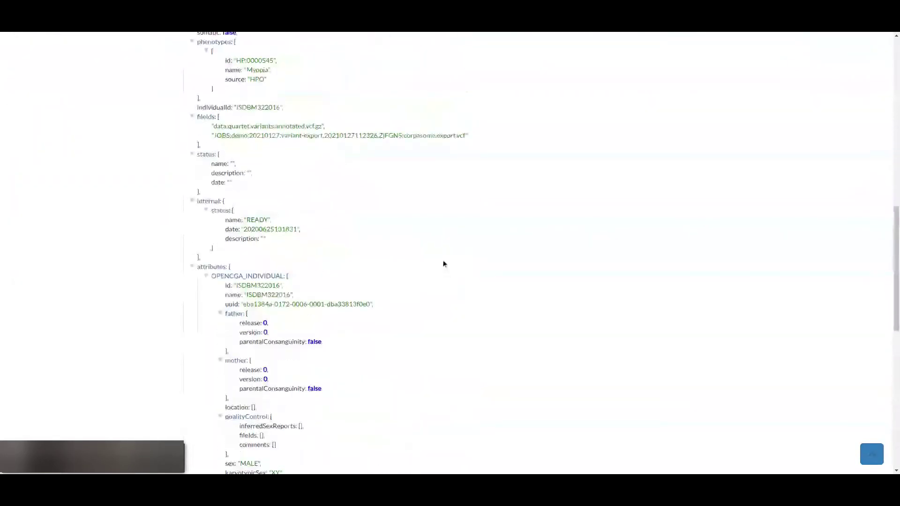
scroll(443, 264, "up", 7)
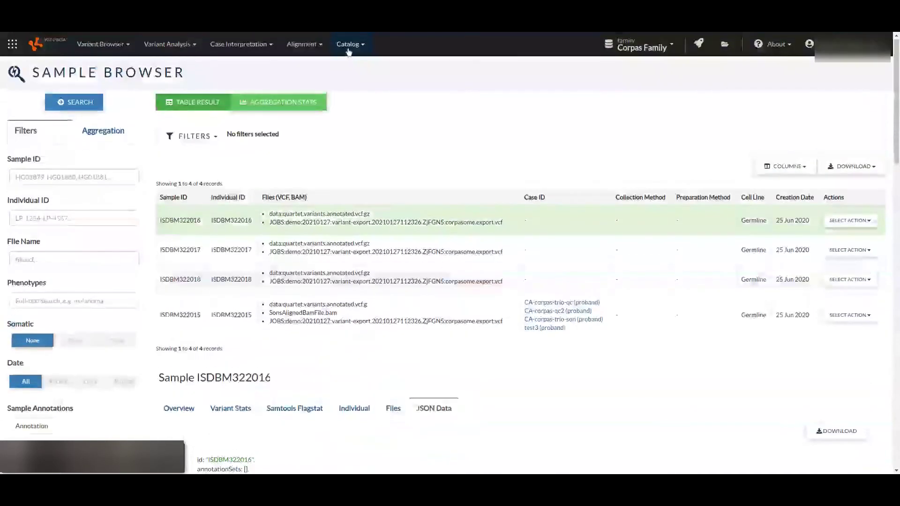
left_click(346, 44)
left_click(355, 124)
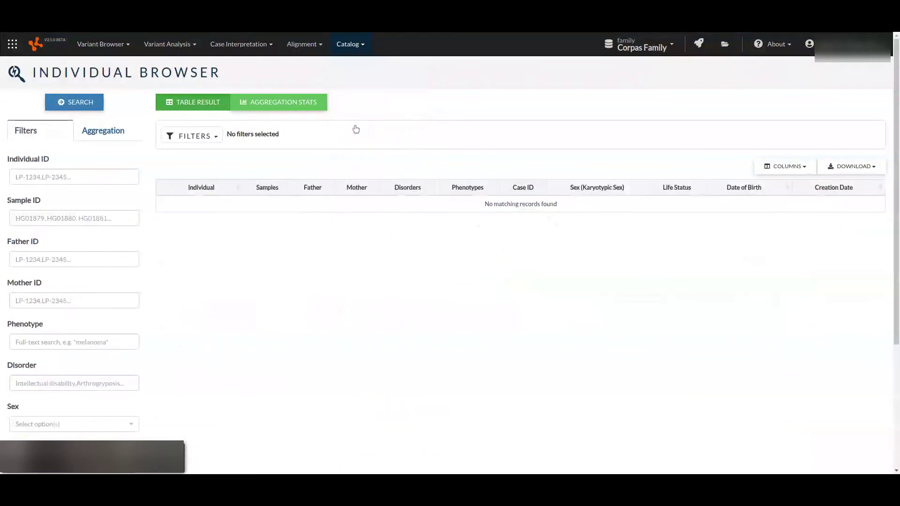
scroll(355, 129, "down", 5)
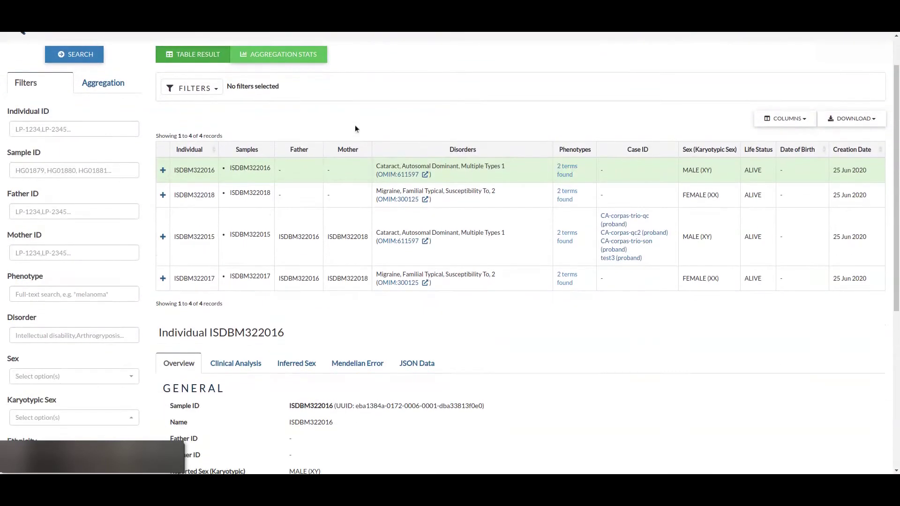
scroll(352, 131, "down", 2)
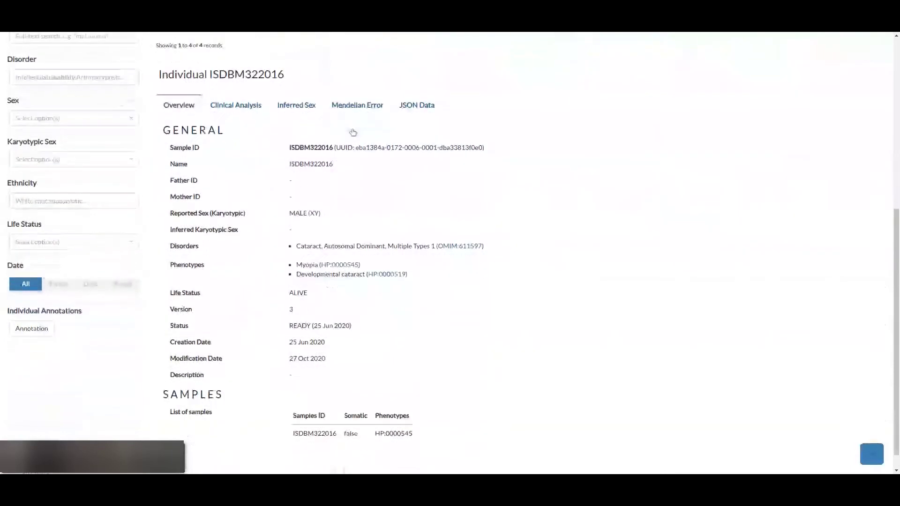
left_click(238, 87)
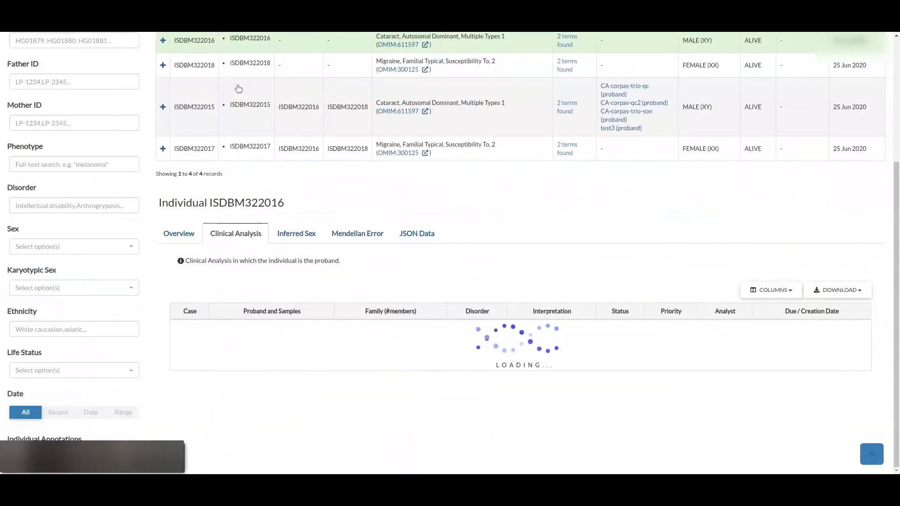
scroll(372, 204, "down", 2)
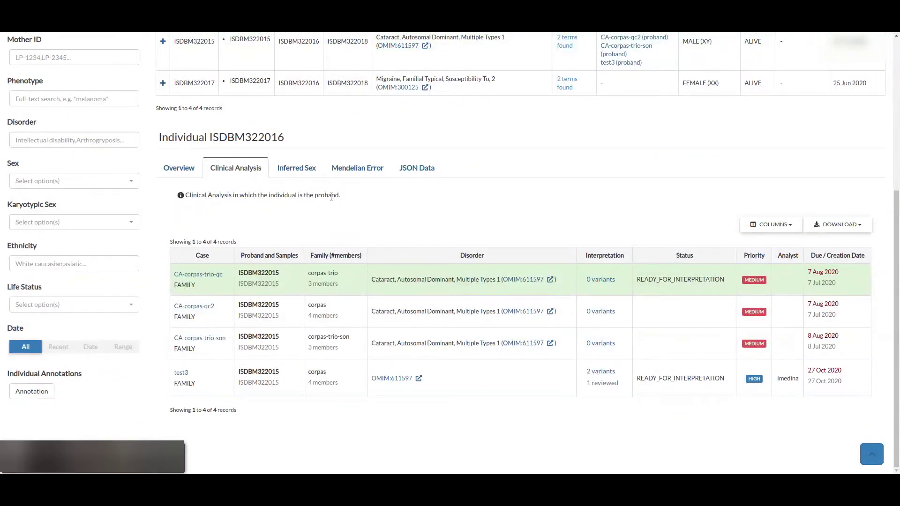
View the inferred sex, Mendelian error and JSON data of individual ISDBM322016
left_click(304, 171)
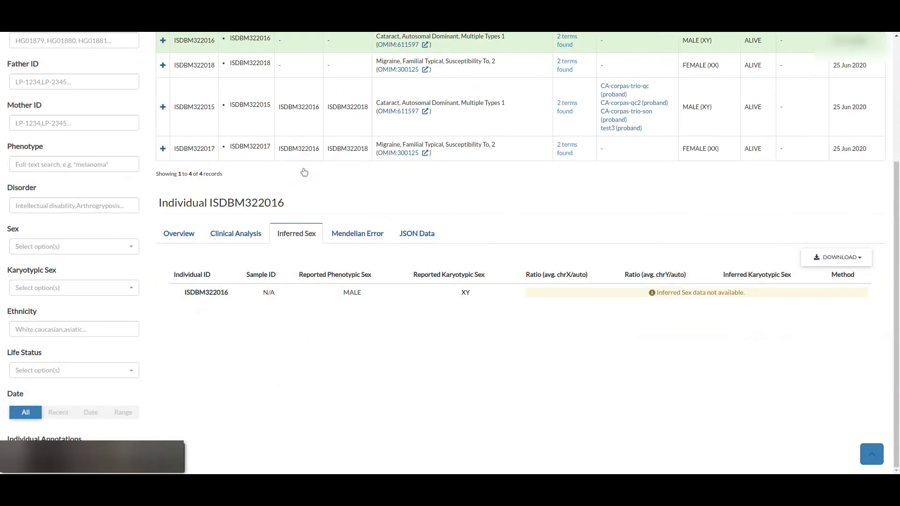
left_click(354, 237)
left_click(399, 226)
Open the Family Browser and examine the overview, relatedness results and JSON data of family corpas-trio
scroll(384, 212, "up", 4)
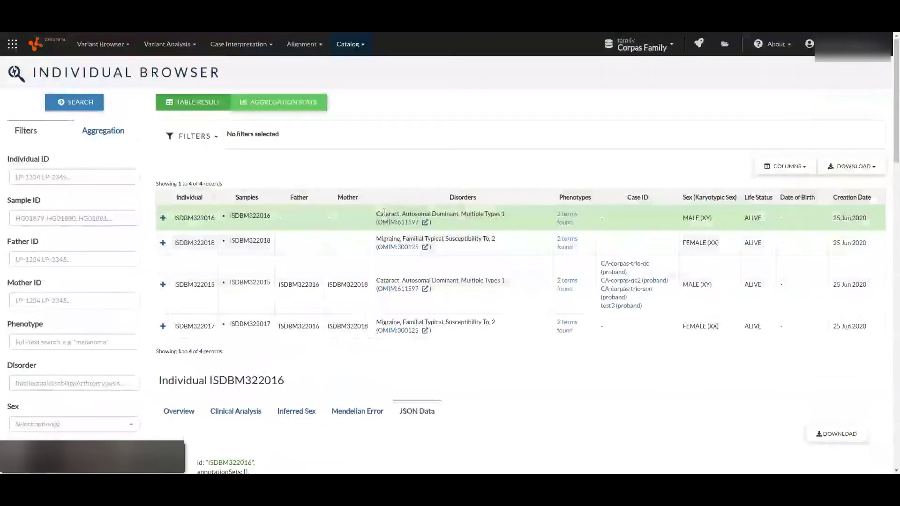
left_click(349, 44)
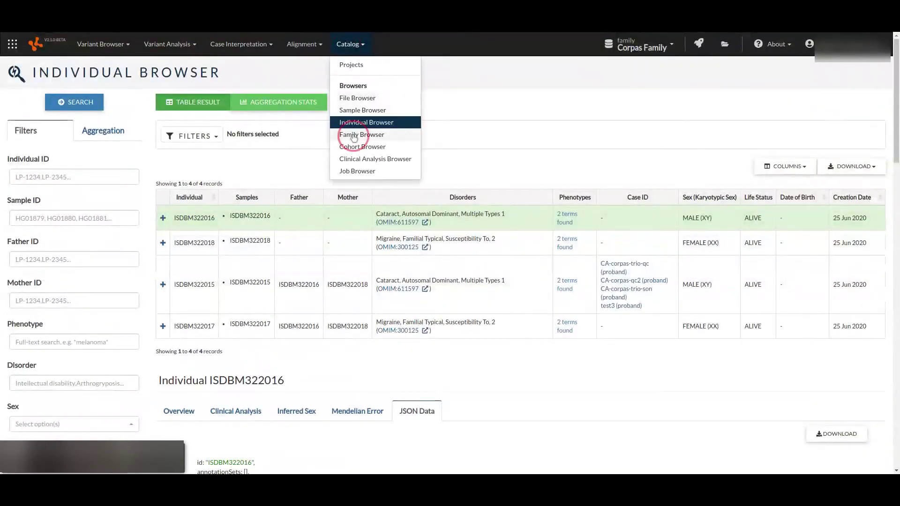
left_click(354, 136)
scroll(354, 139, "down", 3)
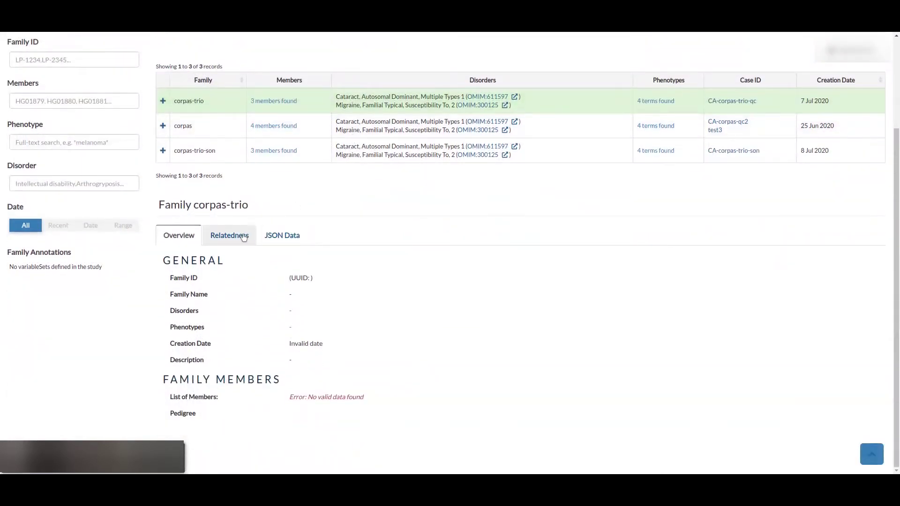
left_click(244, 237)
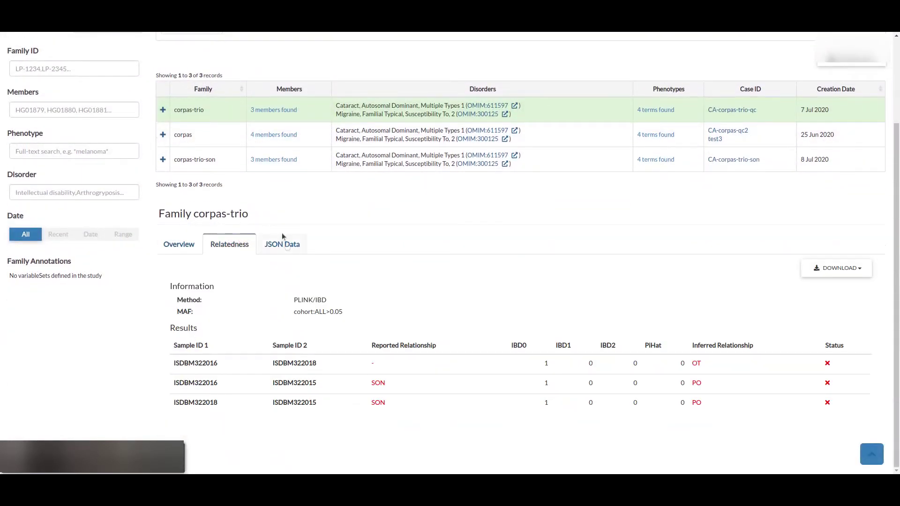
left_click(287, 247)
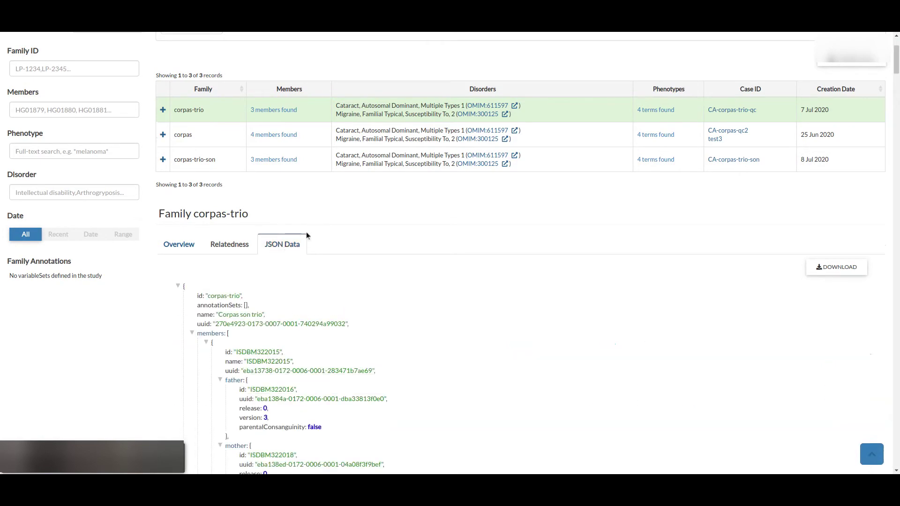
Open the Cohort Browser and examine the overview, samples and JSON data of cohort ALL
scroll(350, 60, "up", 3)
left_click(349, 44)
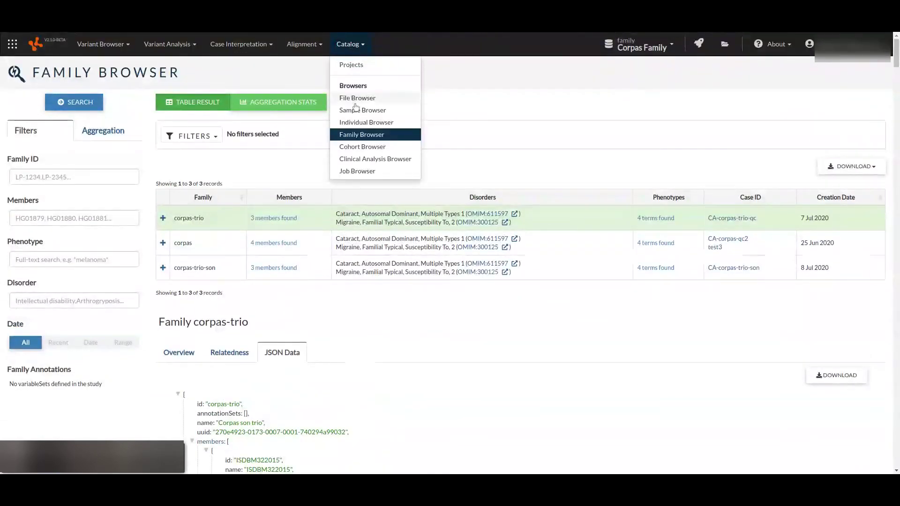
left_click(359, 147)
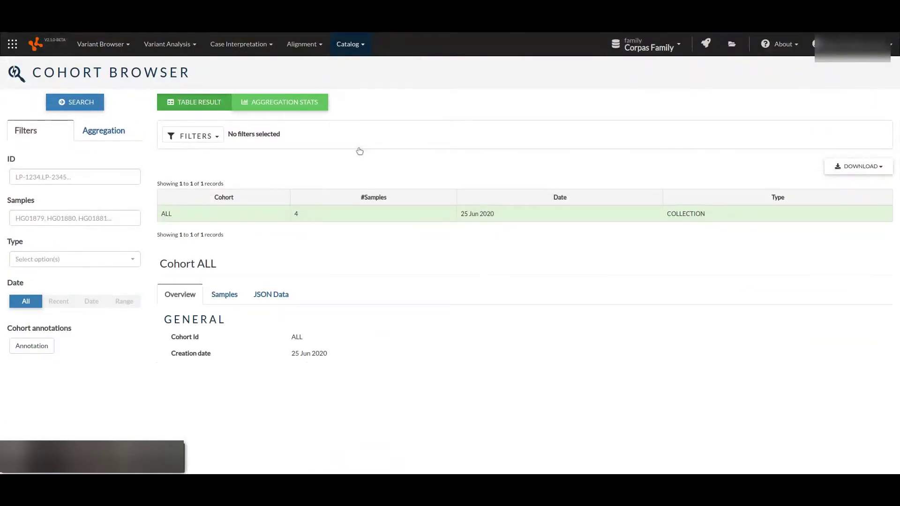
left_click(225, 294)
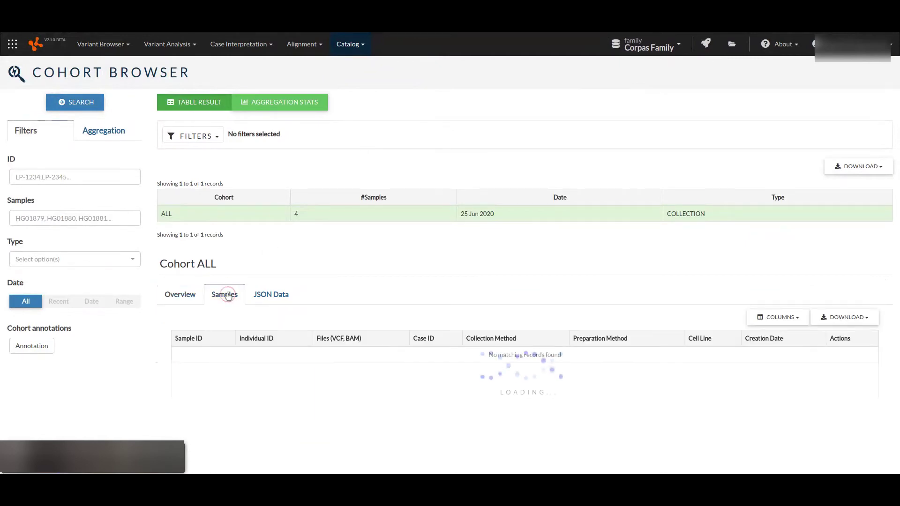
scroll(330, 278, "down", 2)
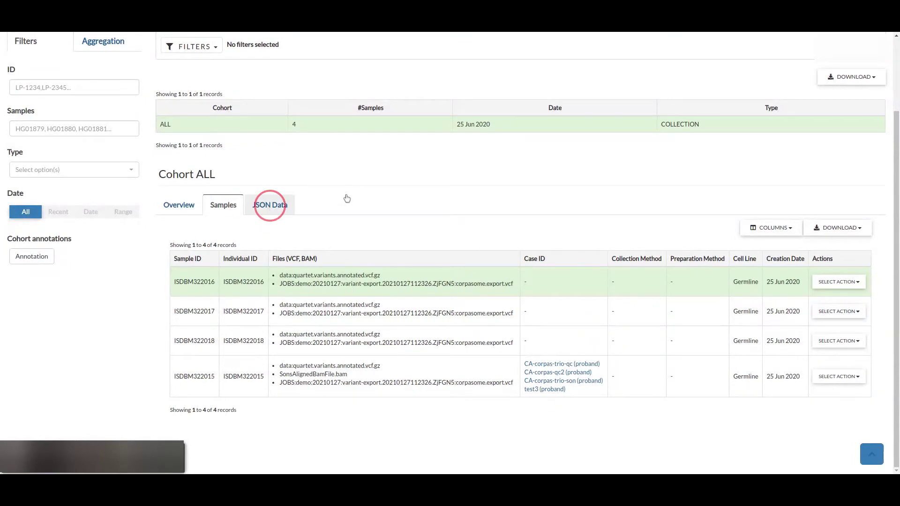
Open the Clinical Analysis Browser and examine the details, proband, family pedigree and JSON data of case CA-corpas-trio-qc
scroll(347, 198, "up", 2)
left_click(355, 52)
left_click(362, 162)
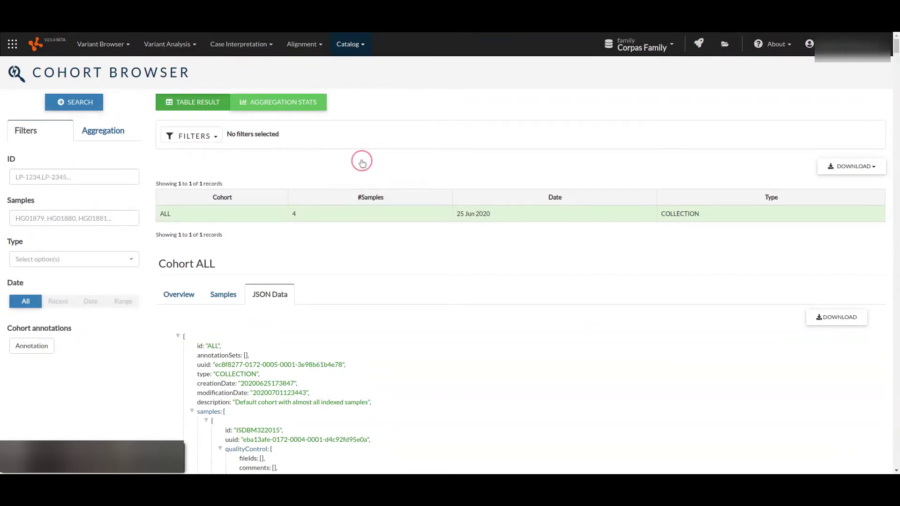
scroll(361, 150, "down", 7)
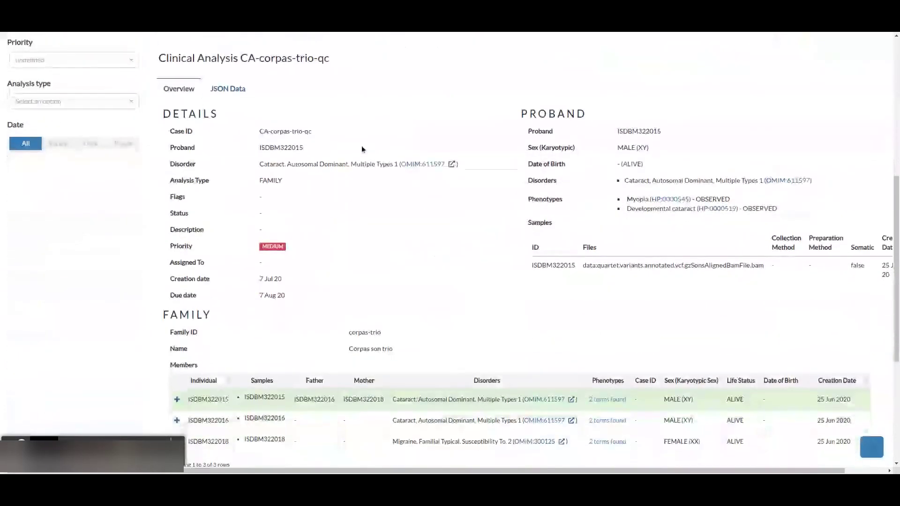
scroll(362, 149, "down", 4)
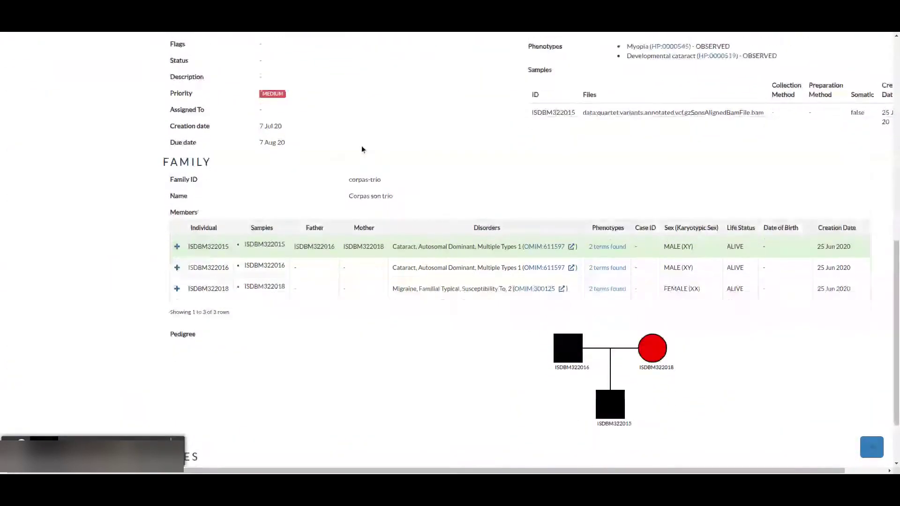
scroll(361, 149, "down", 2)
scroll(361, 149, "up", 4)
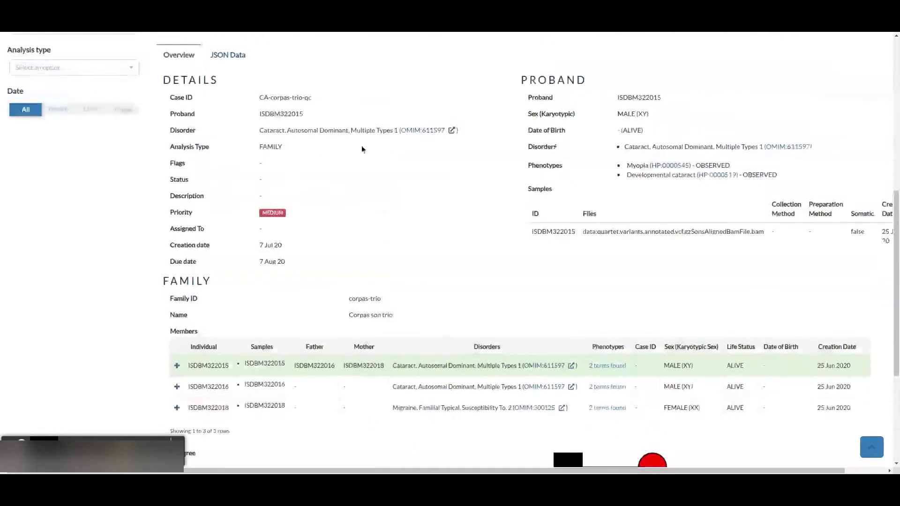
scroll(361, 149, "up", 3)
left_click(234, 180)
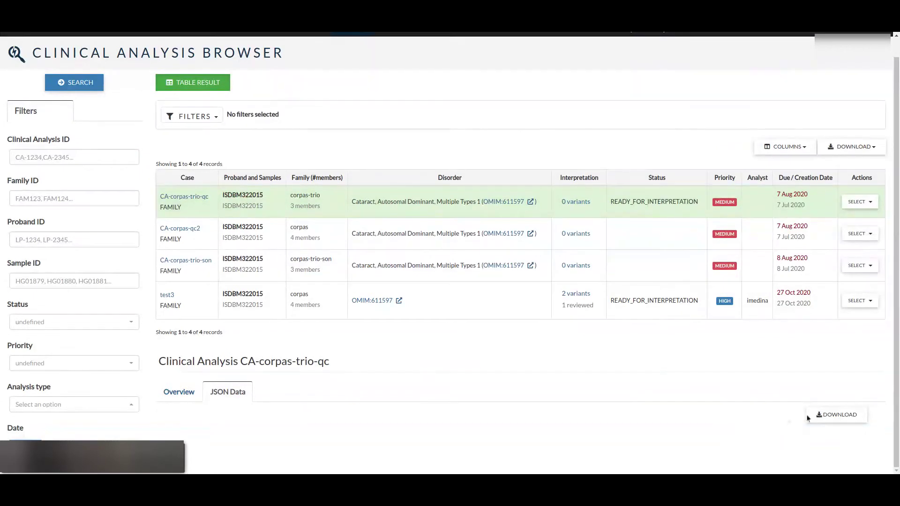
Open the Job Browser and look through the list of analysis jobs with their status and output files
scroll(408, 126, "up", 1)
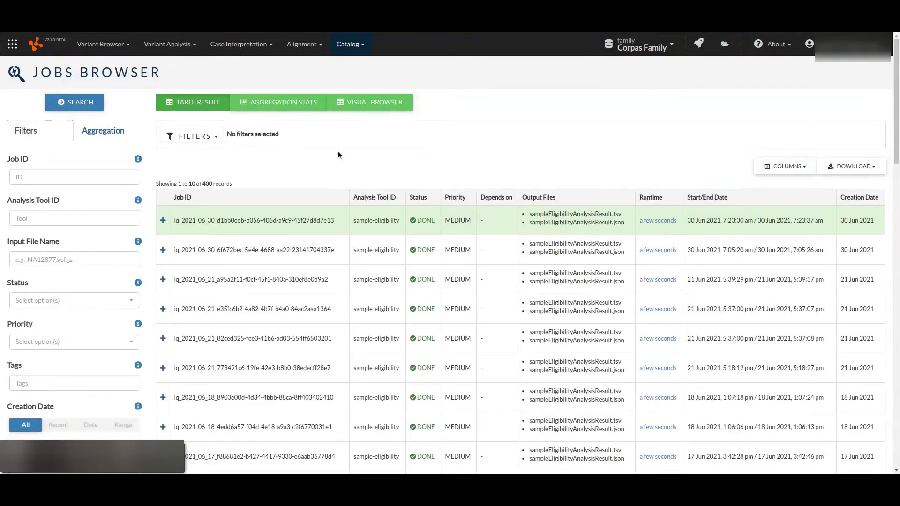
scroll(338, 155, "down", 3)
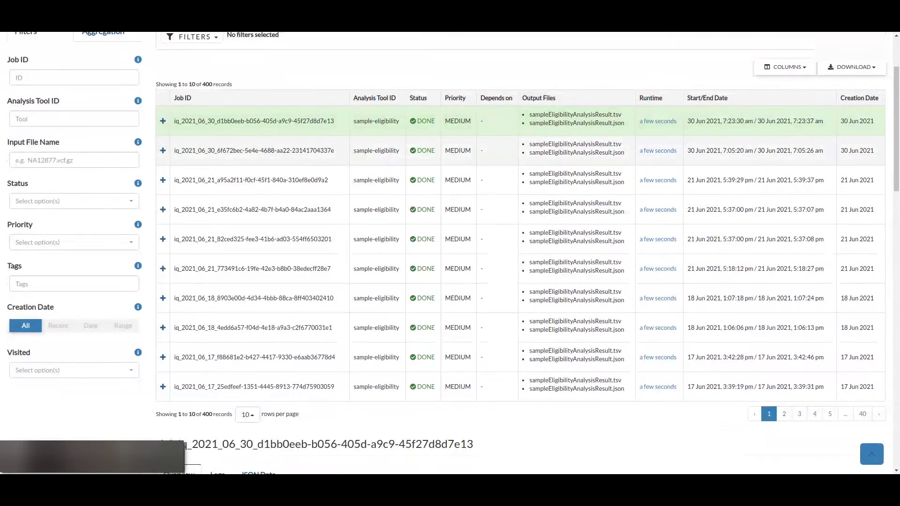
scroll(338, 151, "down", 2)
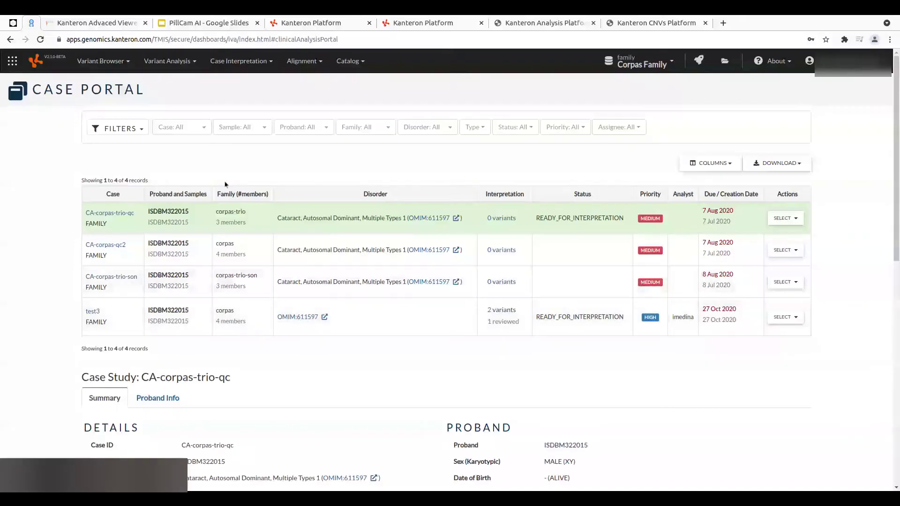
Look through the Case Portal's saved filters and its case, sample, proband, family, disorder, type, status, priority and assignee filters
left_click(135, 130)
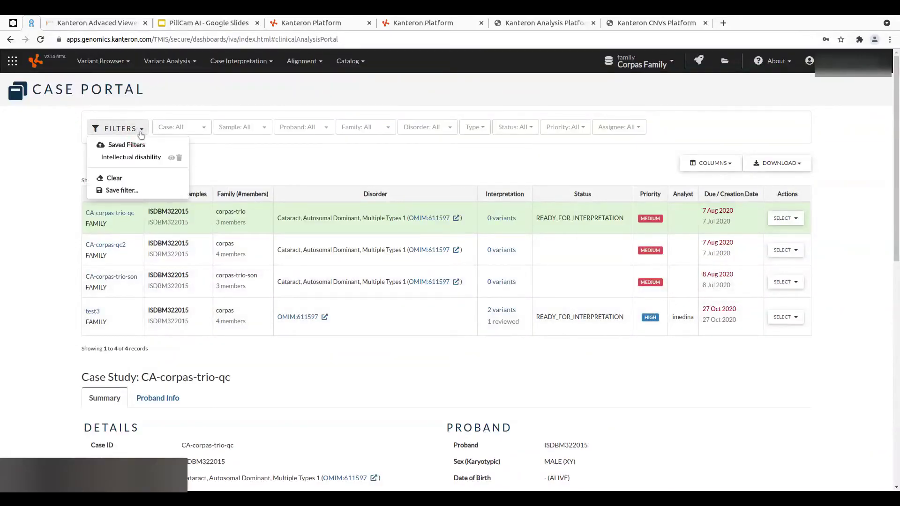
left_click(211, 162)
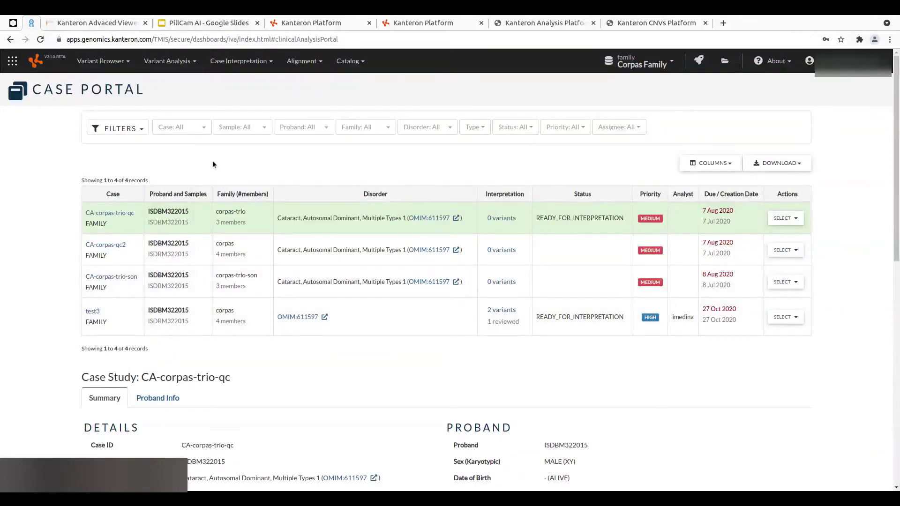
left_click(195, 131)
left_click(257, 127)
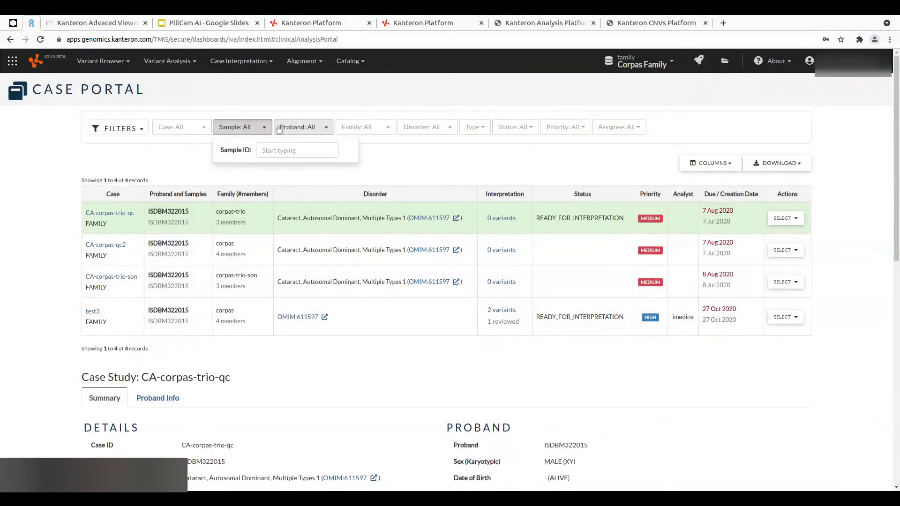
left_click(326, 129)
left_click(386, 131)
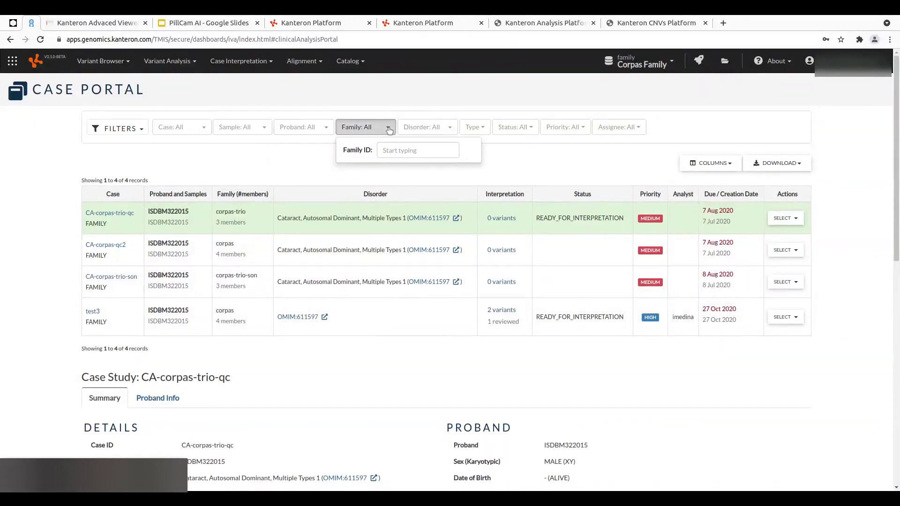
left_click(447, 130)
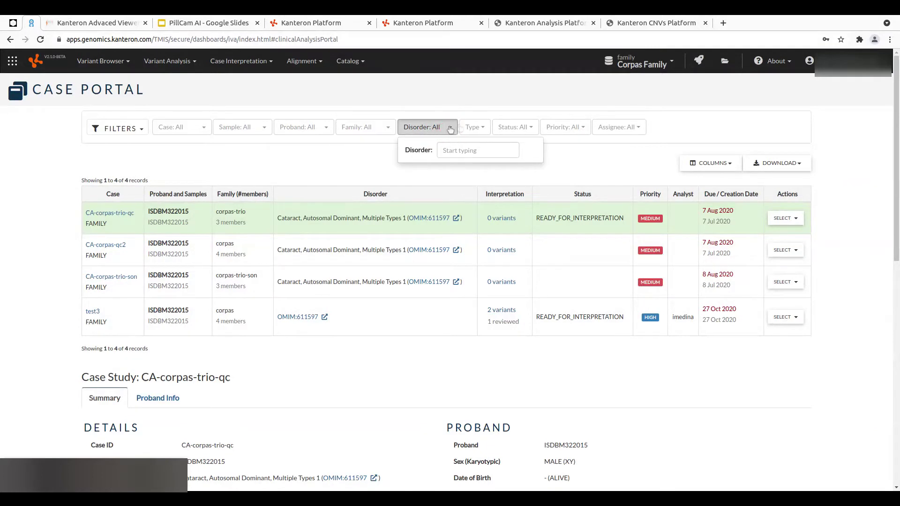
left_click(484, 129)
left_click(524, 128)
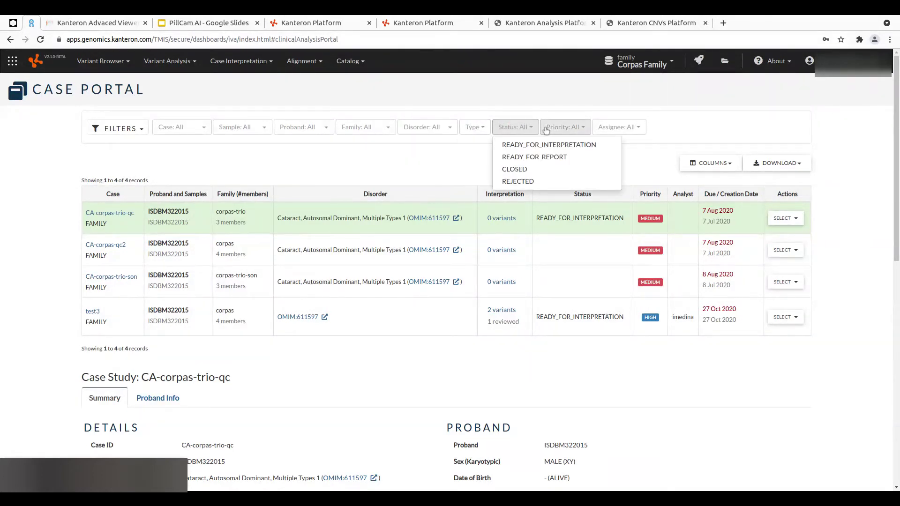
left_click(572, 130)
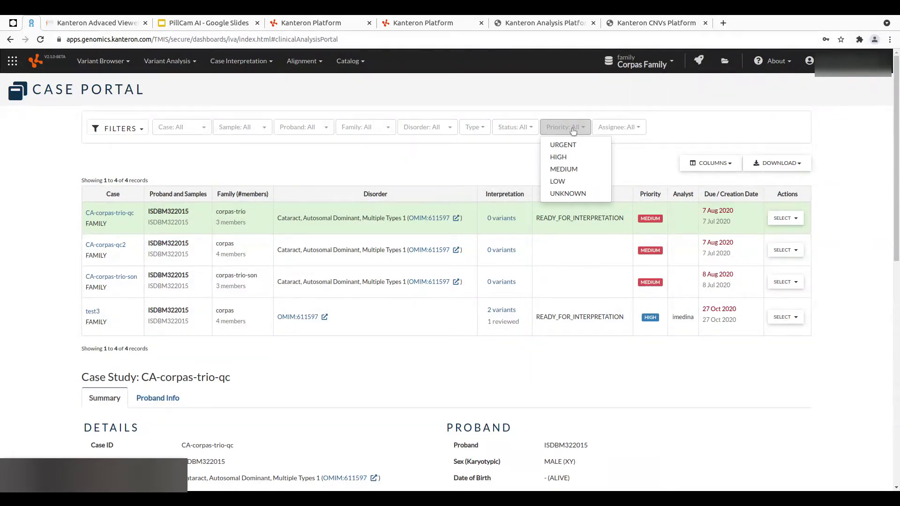
left_click(609, 132)
left_click(599, 111)
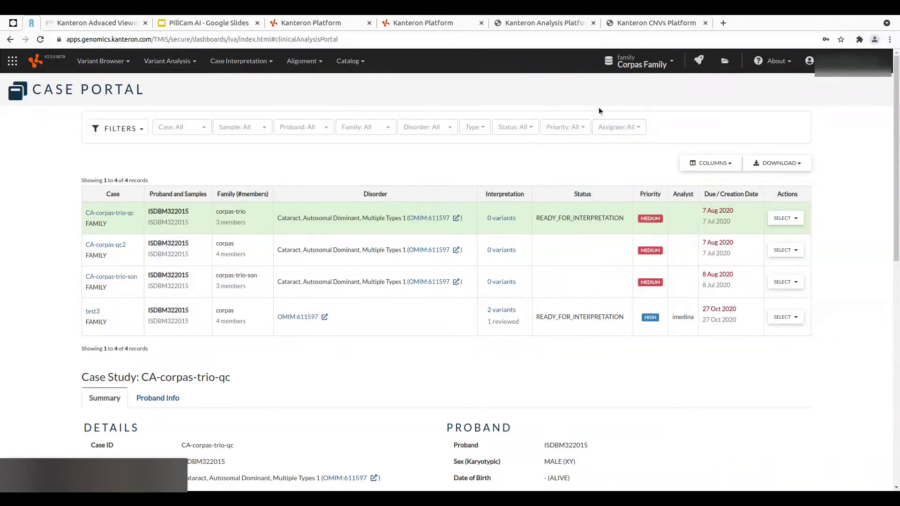
Examine the summary of case CA-corpas-trio-qc, including its details, proband, family members, pedigree and files
scroll(375, 328, "down", 2)
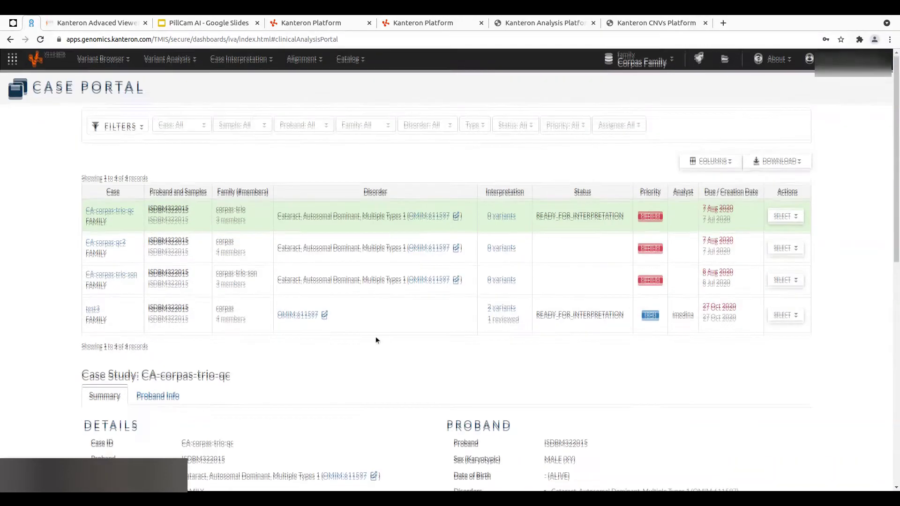
scroll(379, 338, "down", 3)
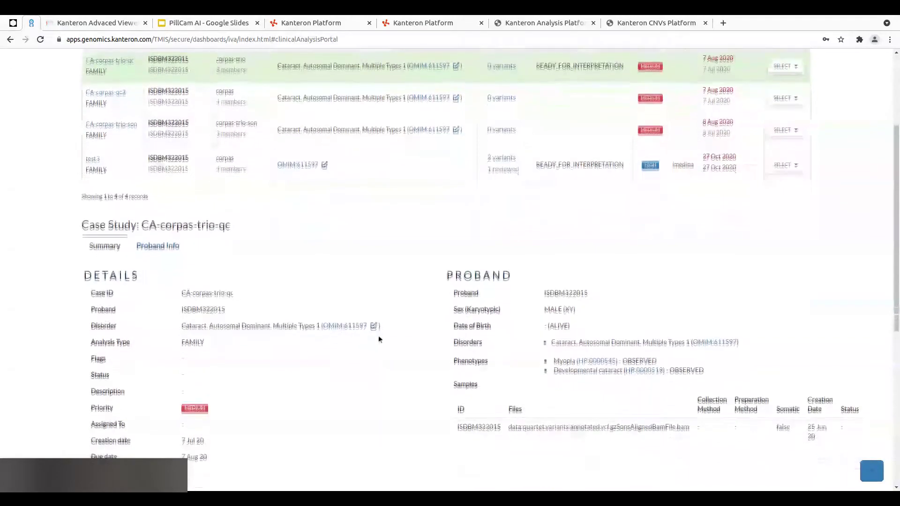
scroll(380, 336, "down", 2)
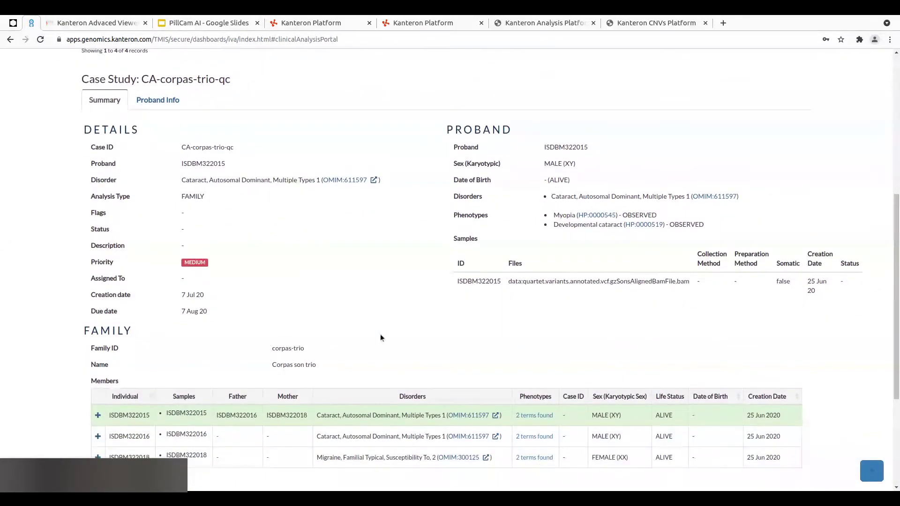
scroll(381, 337, "down", 4)
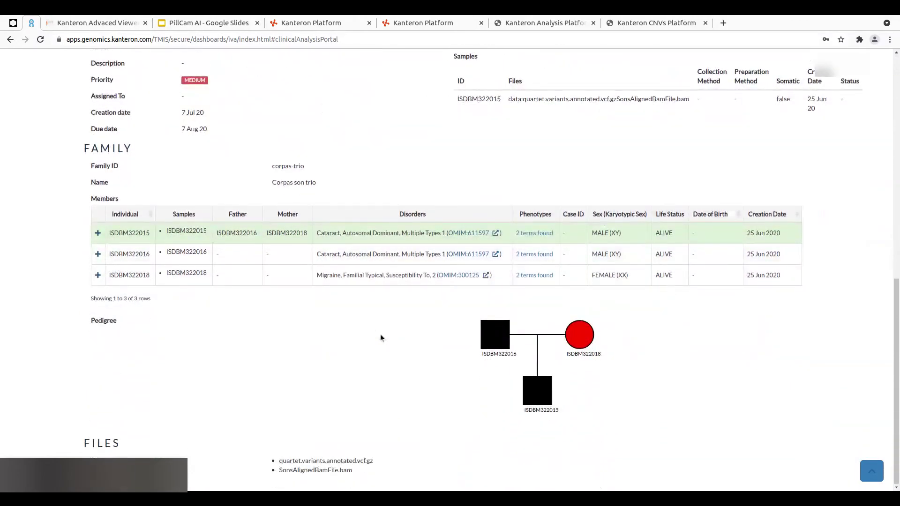
Open case test3 from the Case Portal list in the Case Interpreter
scroll(381, 337, "up", 4)
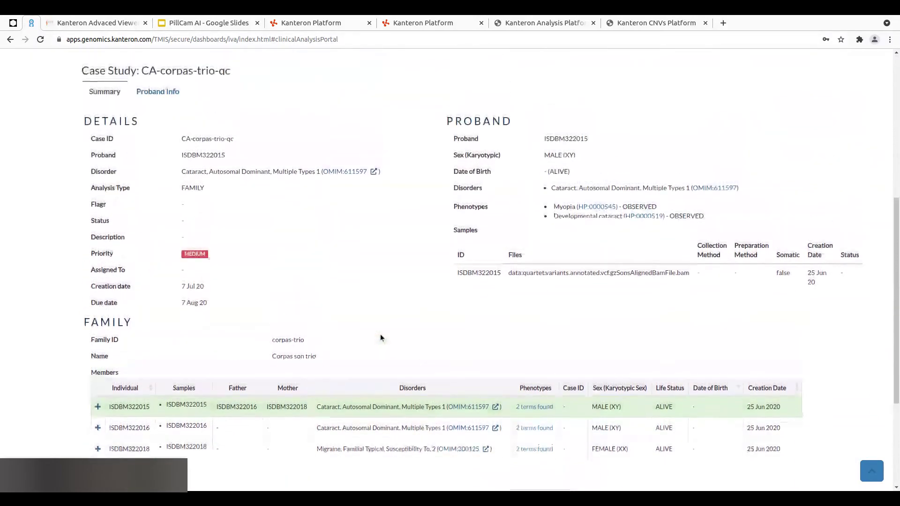
scroll(381, 338, "up", 6)
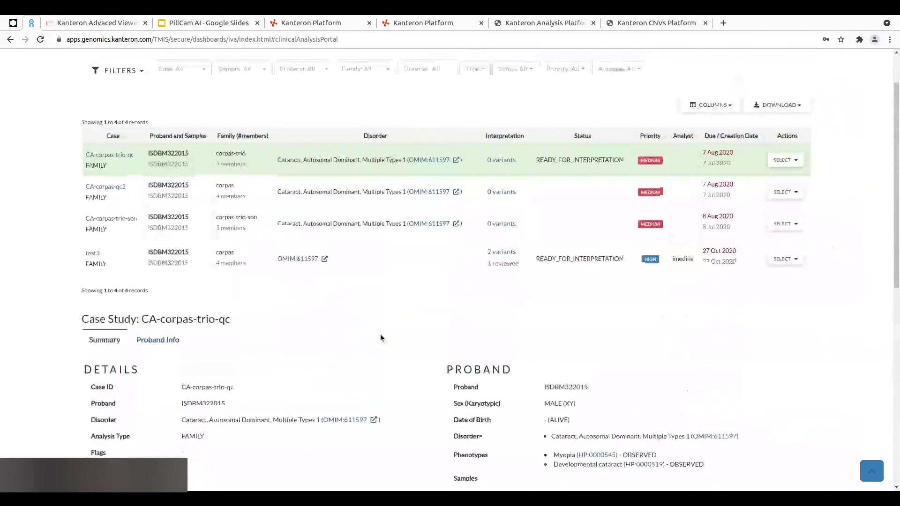
scroll(381, 337, "up", 1)
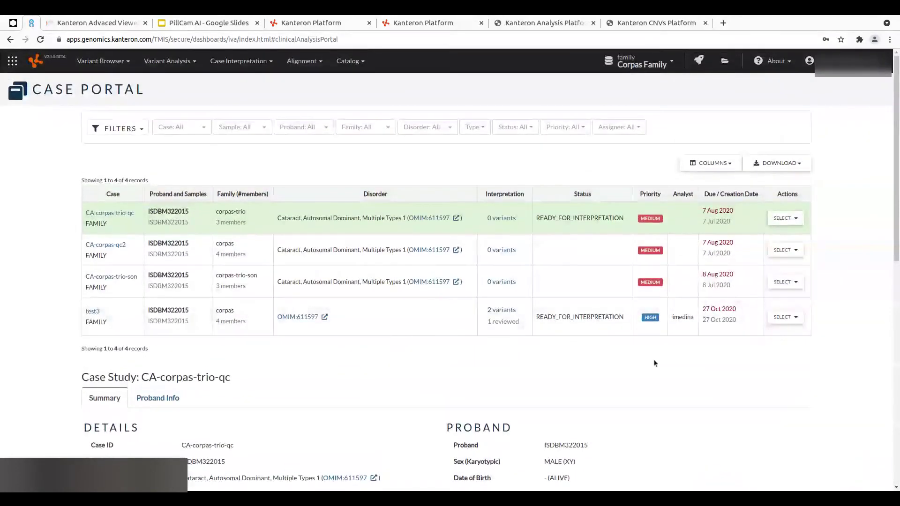
left_click(792, 318)
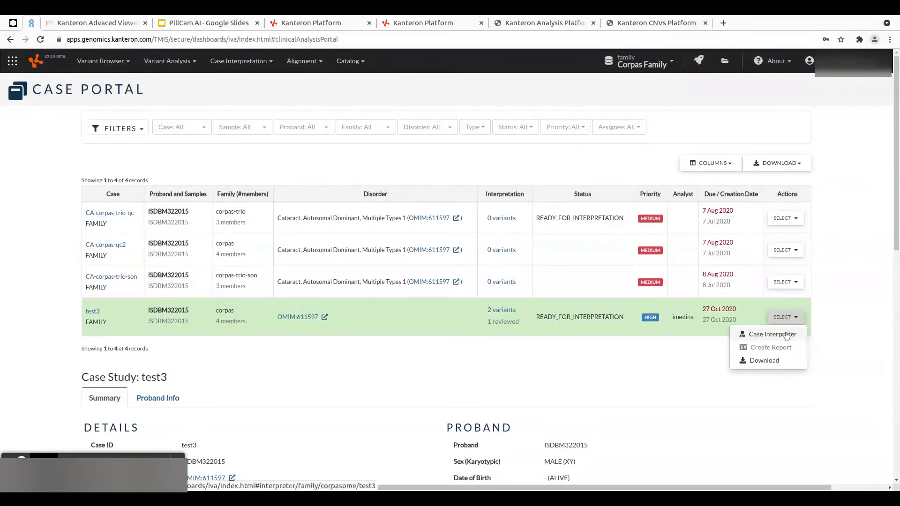
left_click(787, 335)
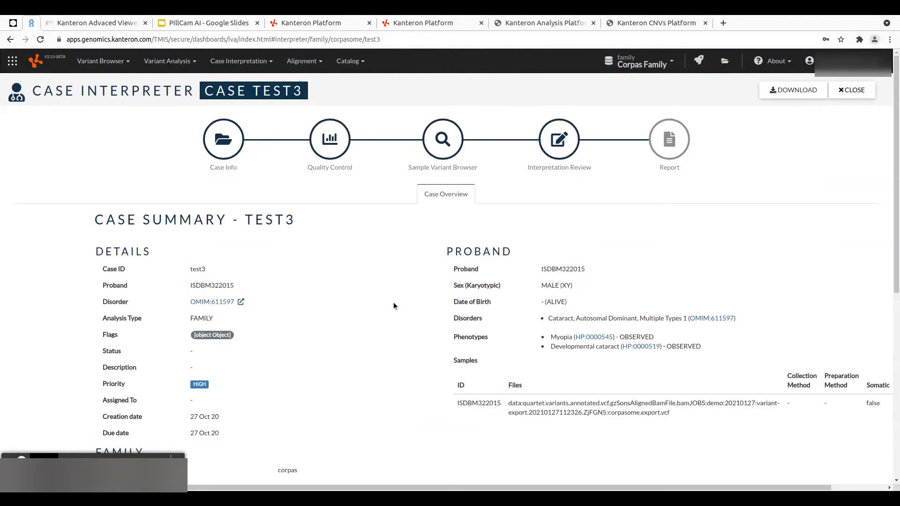
Examine the case summary of test3, including its details, proband, family members, pedigree and files
scroll(394, 305, "down", 1)
scroll(393, 306, "down", 2)
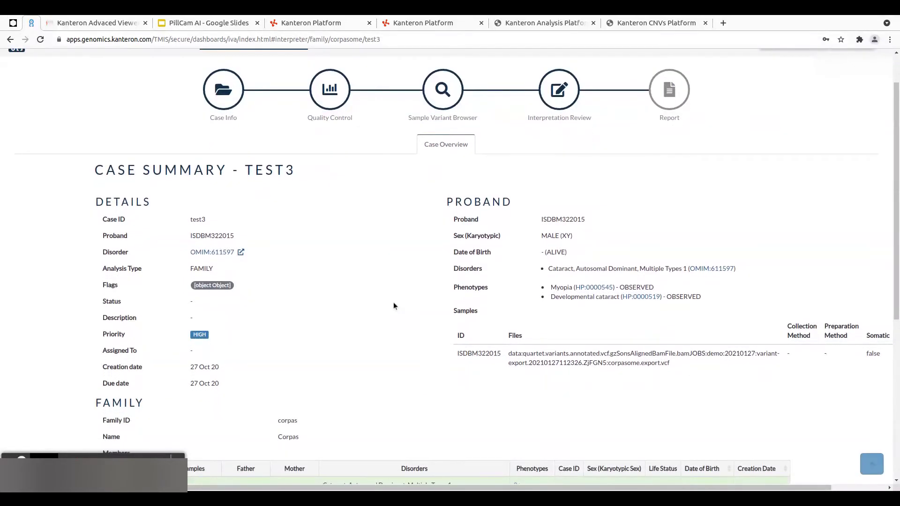
scroll(394, 306, "down", 4)
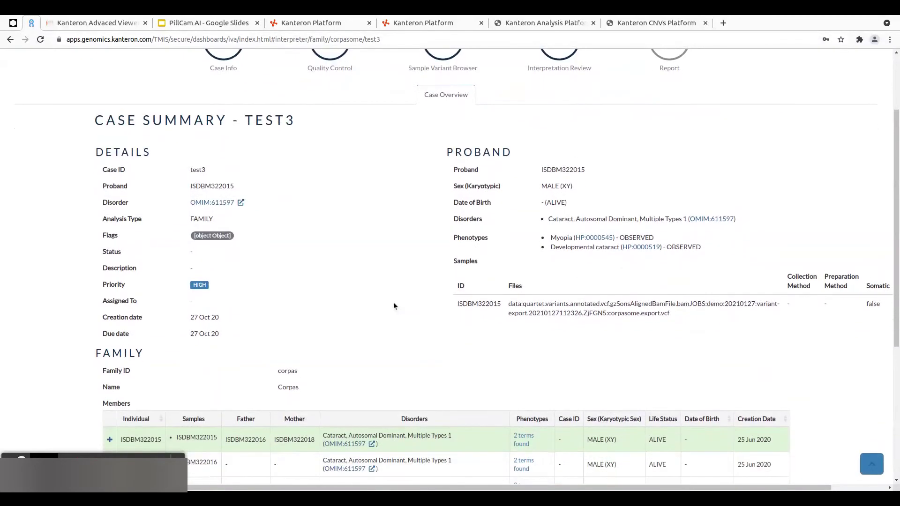
scroll(393, 306, "down", 1)
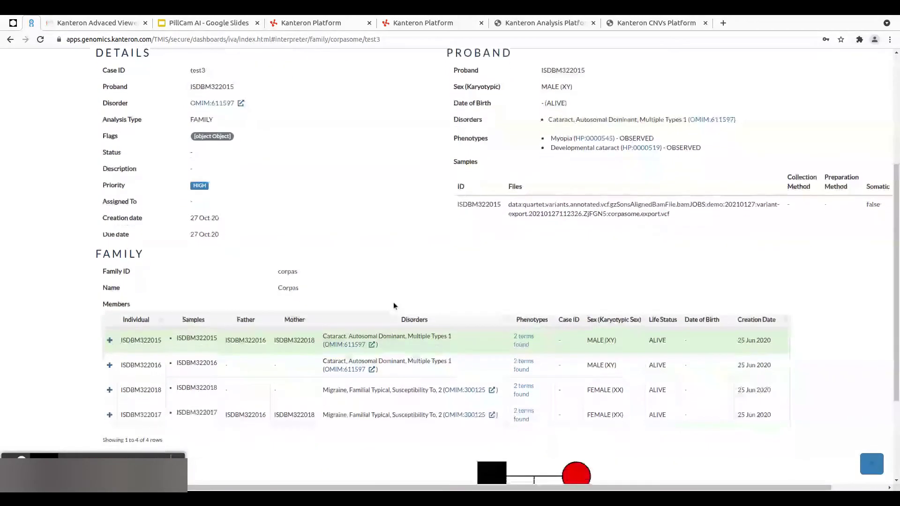
scroll(393, 306, "down", 3)
scroll(394, 306, "down", 3)
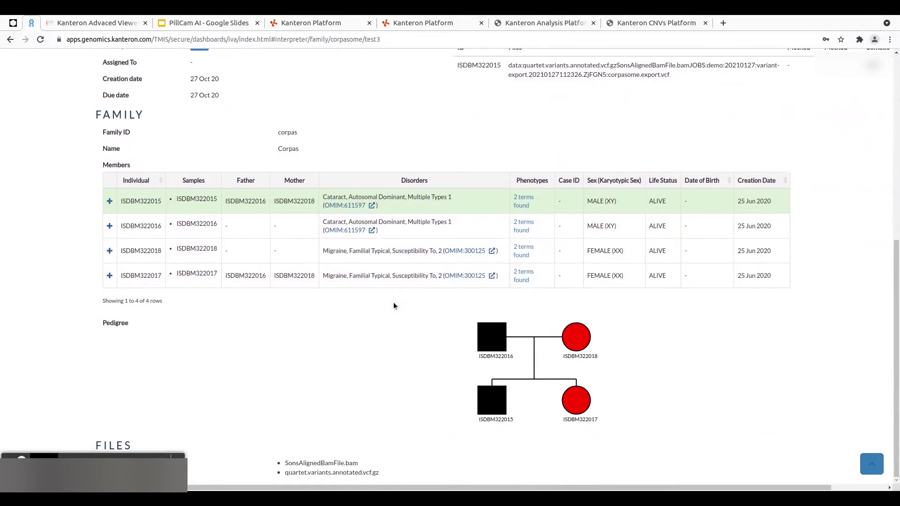
scroll(393, 306, "up", 7)
scroll(393, 306, "up", 7)
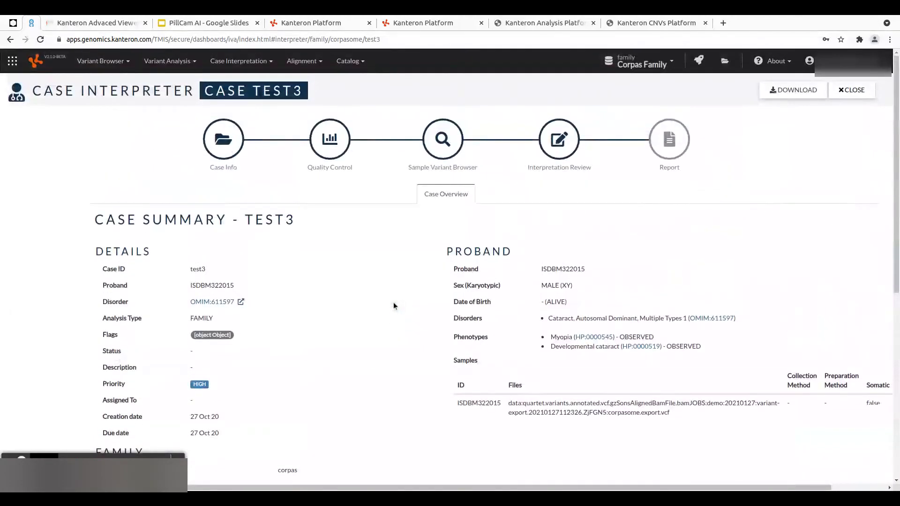
Open the Sample Variant Browser stage of the case and look over the sample filters and the variant table
left_click(441, 146)
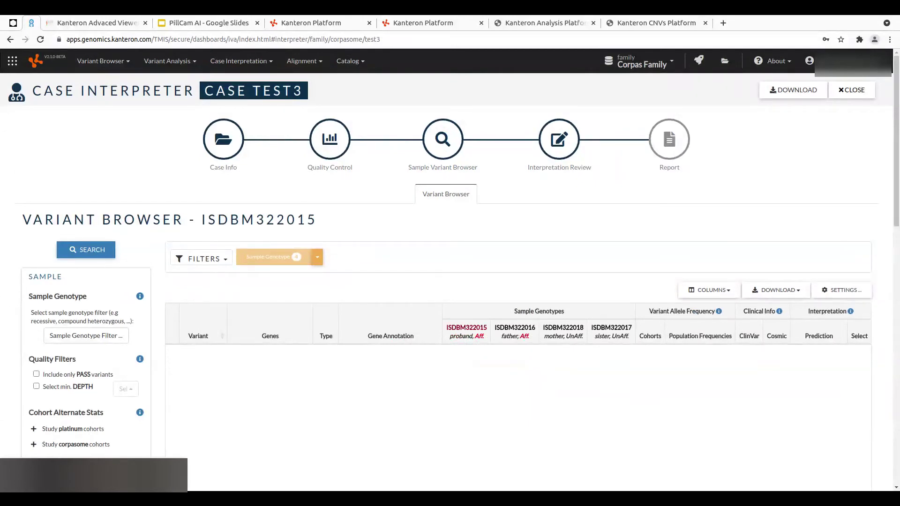
scroll(16, 171, "down", 2)
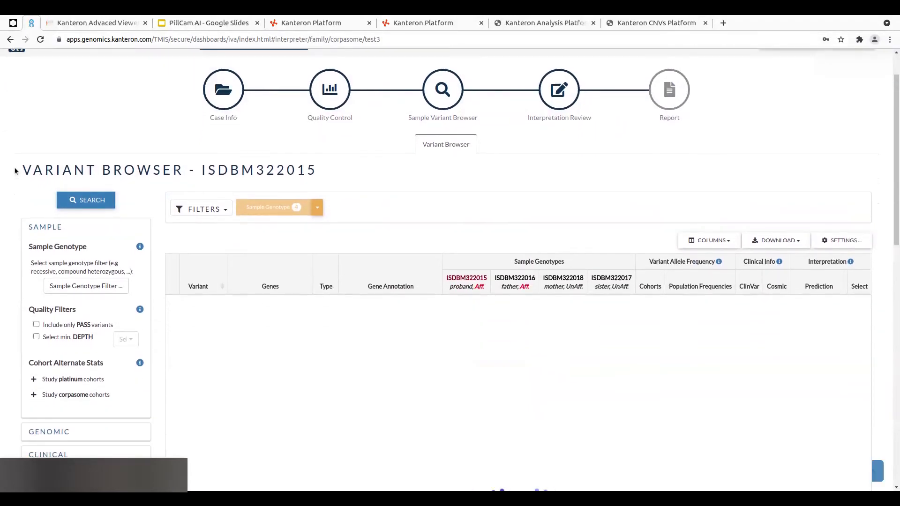
scroll(16, 171, "down", 2)
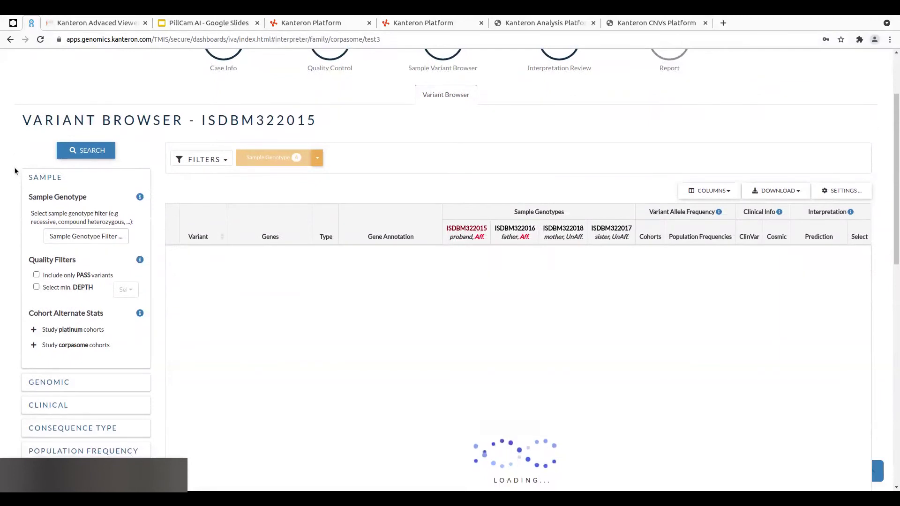
scroll(15, 170, "down", 3)
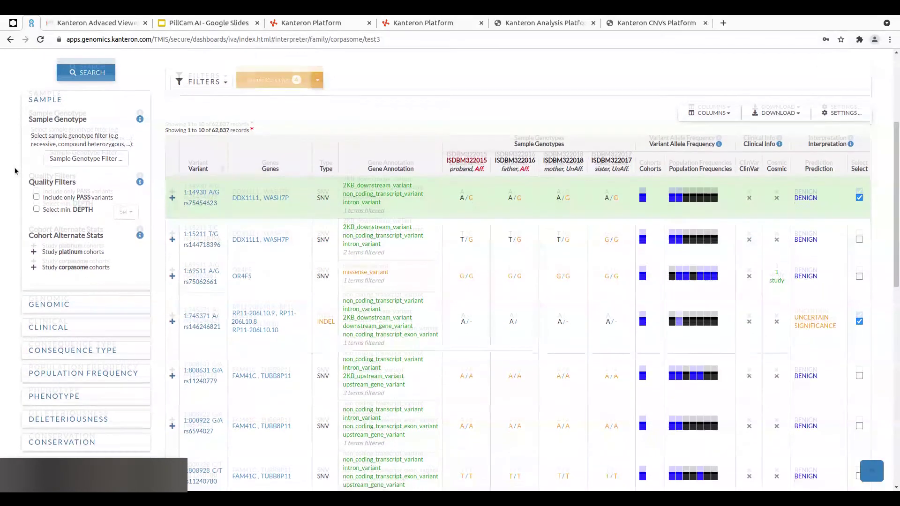
scroll(14, 171, "down", 1)
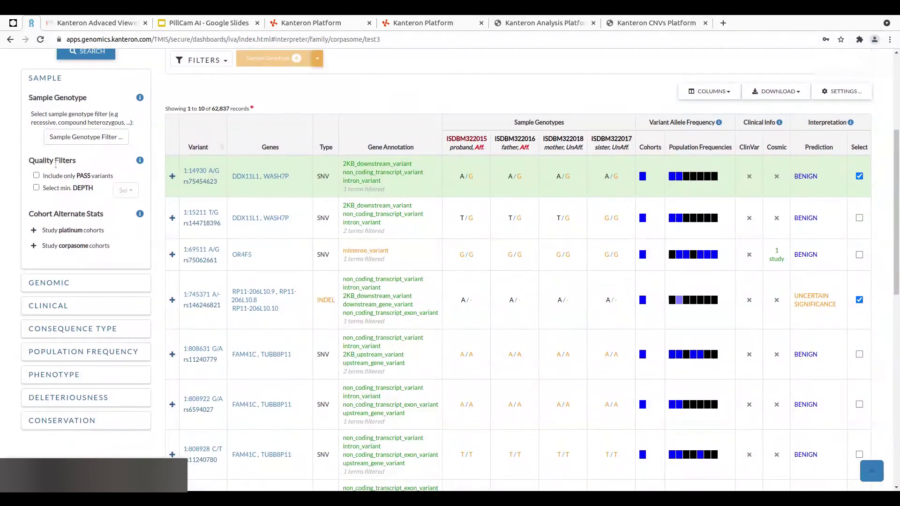
Expand the Genomic and Clinical filter sections and look over their options
left_click(62, 287)
scroll(66, 294, "down", 5)
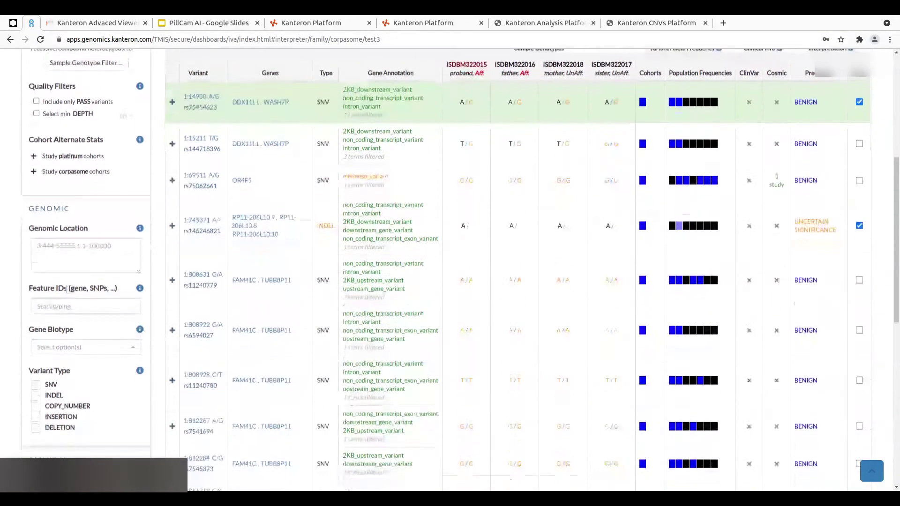
scroll(67, 293, "down", 5)
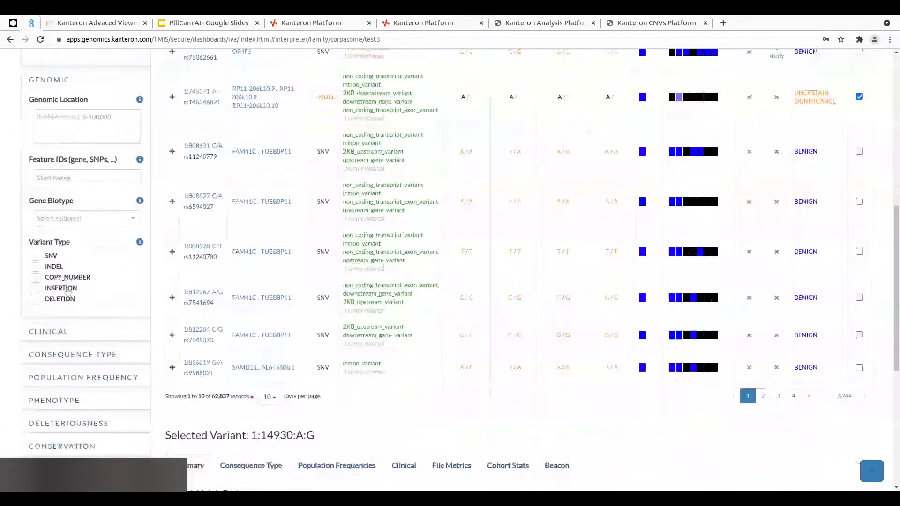
left_click(64, 287)
scroll(65, 287, "down", 3)
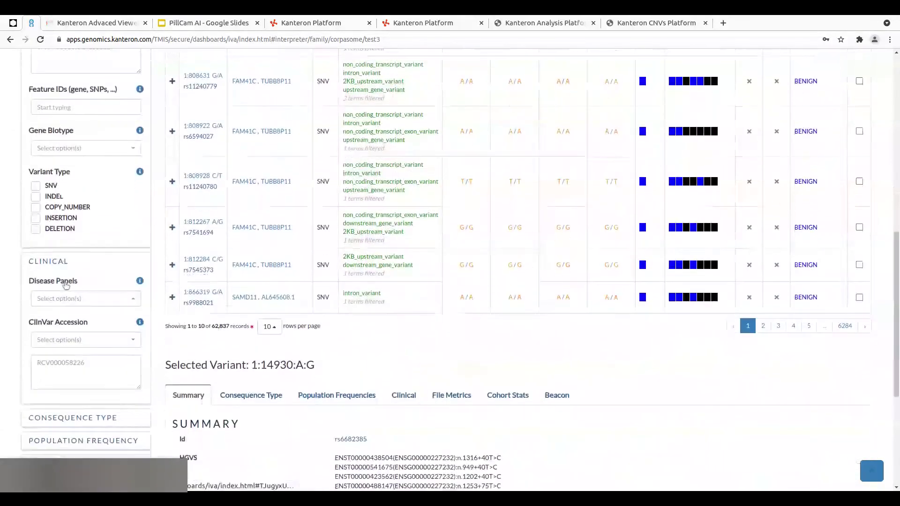
scroll(67, 285, "down", 3)
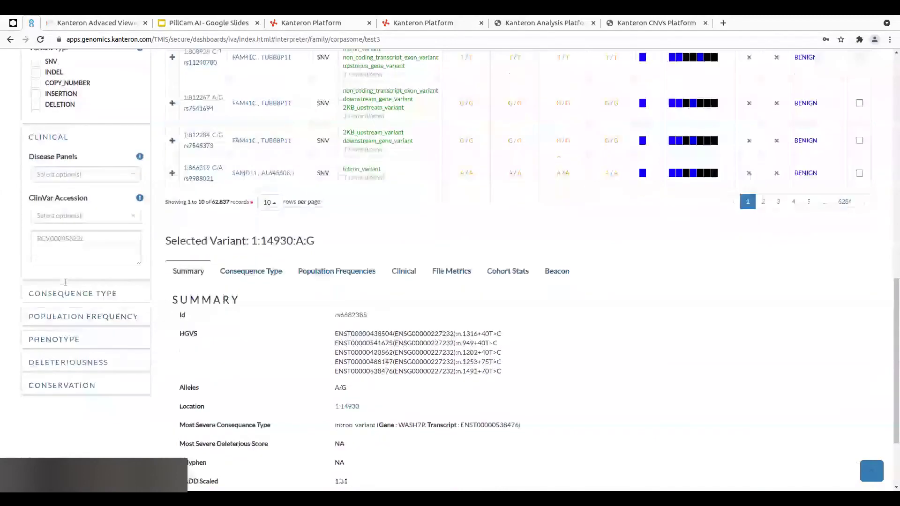
Search the disease panels for "cance" and add the Colorectal cancer pertinent cancer susceptibility v1.0 panel to the variant filters
left_click(134, 177)
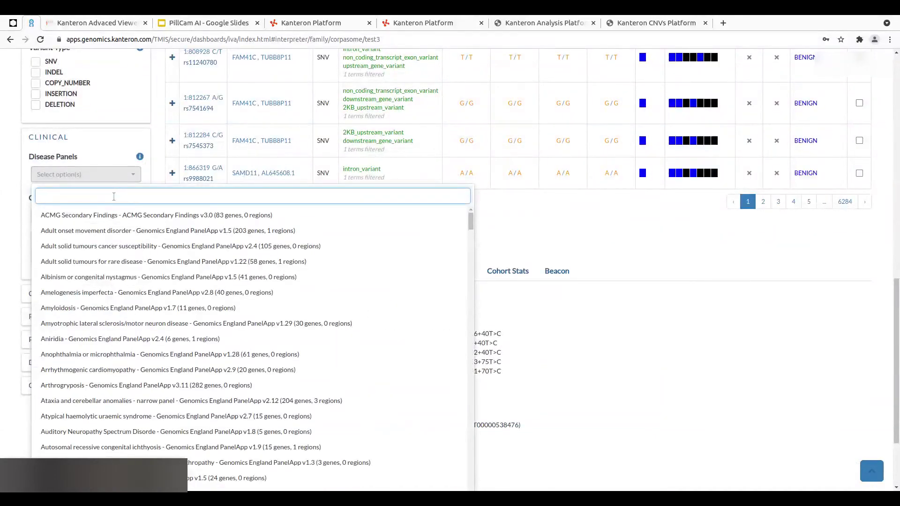
type("cance")
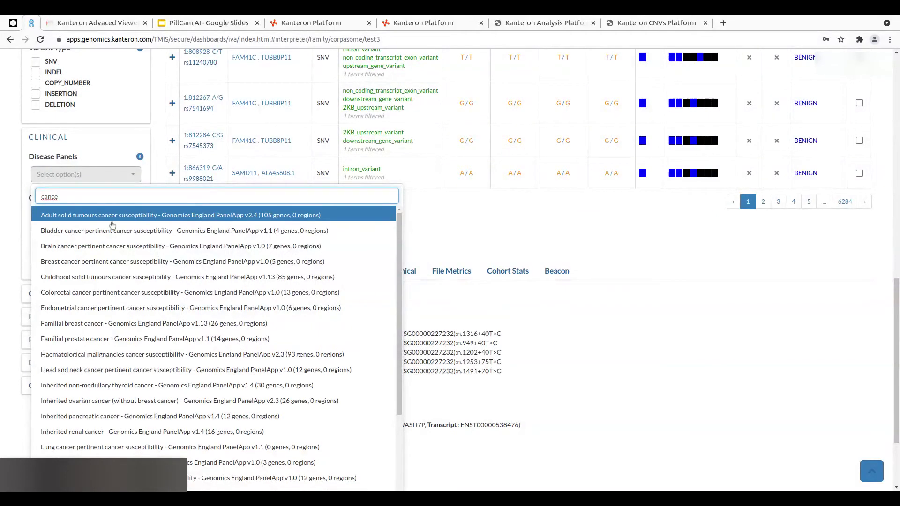
scroll(113, 240, "down", 1)
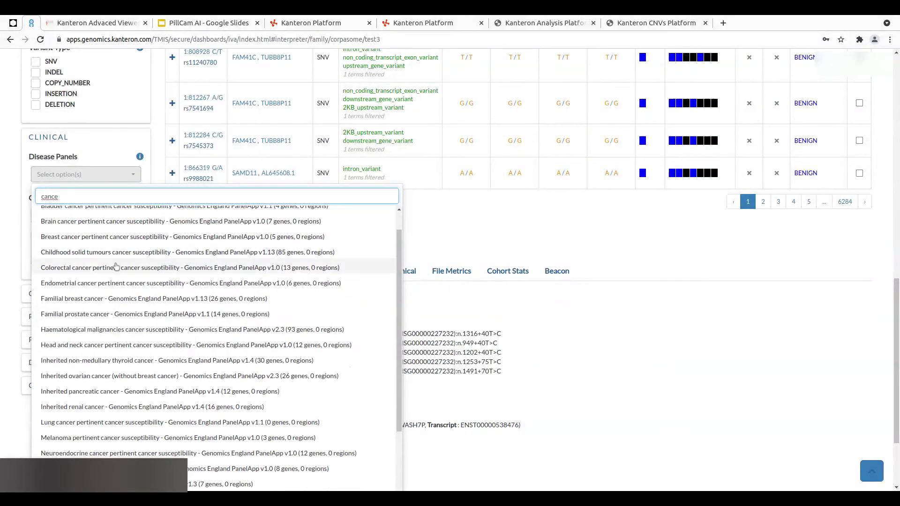
left_click(116, 267)
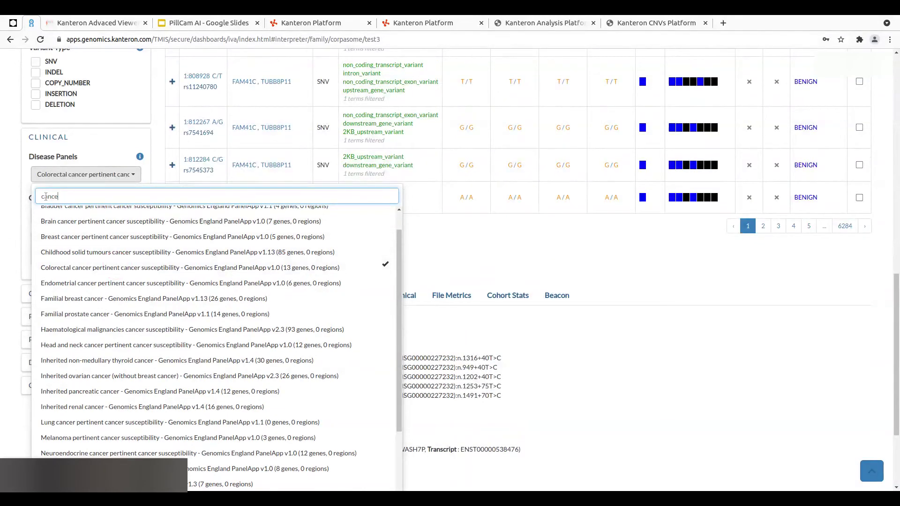
key("BackSpace")
left_click(17, 196)
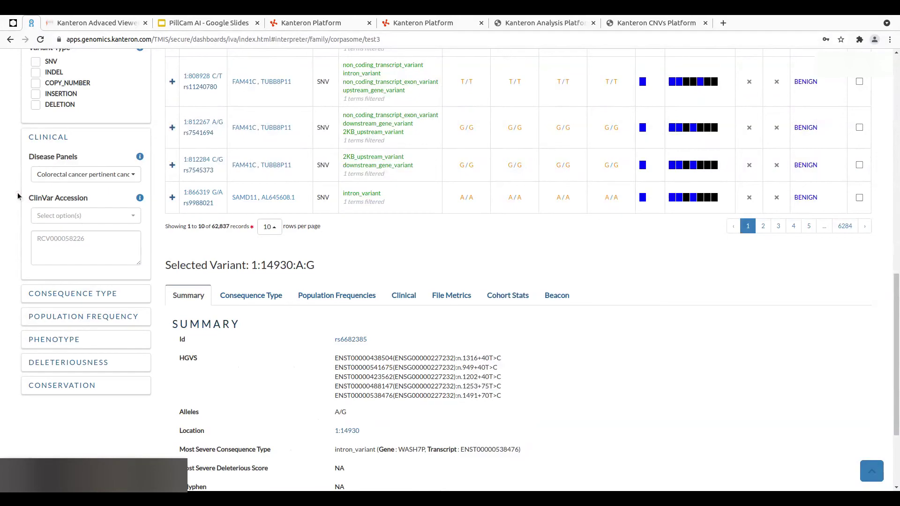
scroll(18, 196, "up", 6)
scroll(18, 196, "up", 5)
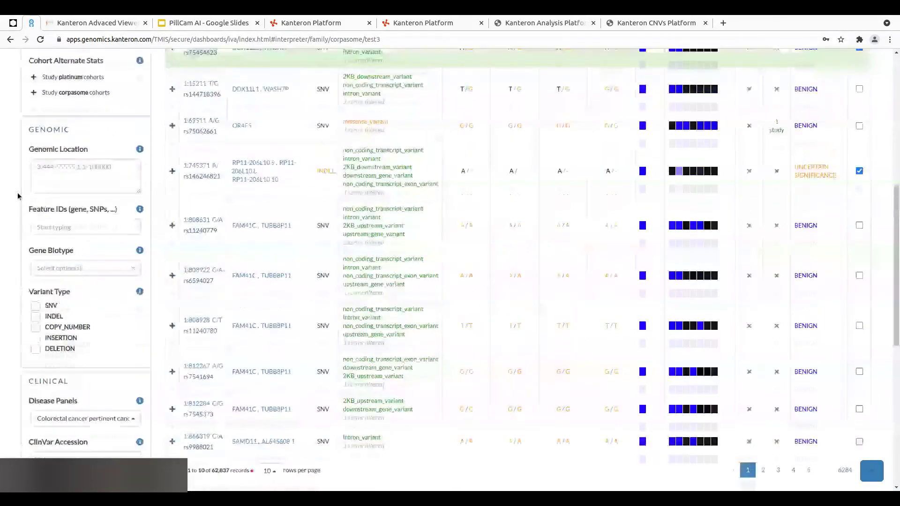
scroll(18, 195, "up", 1)
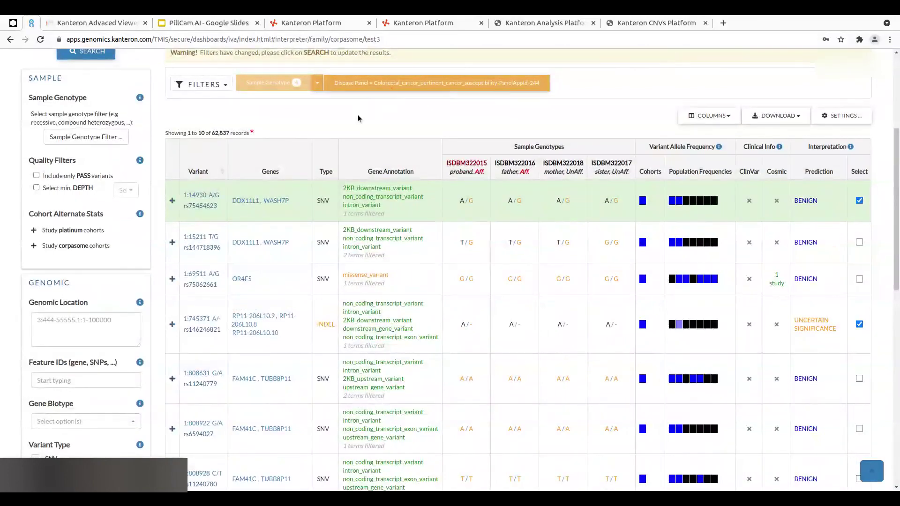
Add the Amyloidosis v1.7 disease panel to the variant filters and check the list of active disease panel filters
scroll(358, 118, "down", 4)
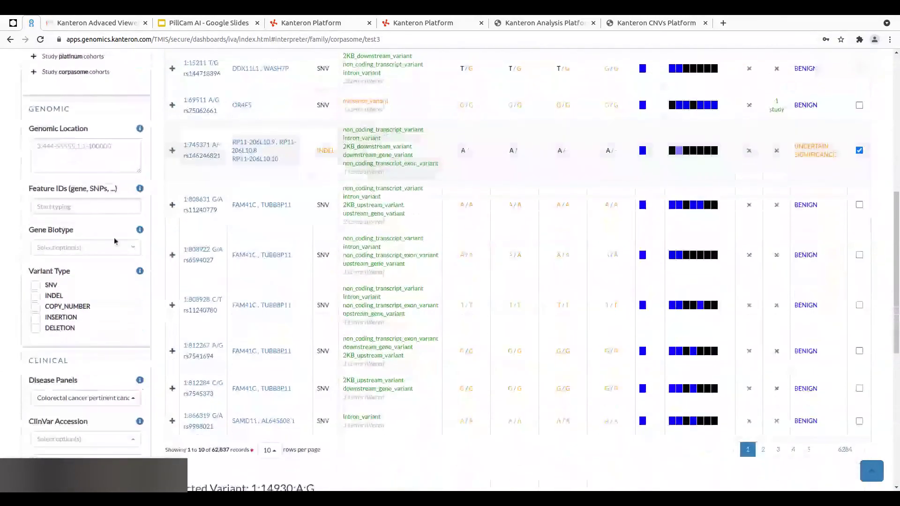
scroll(106, 235, "down", 4)
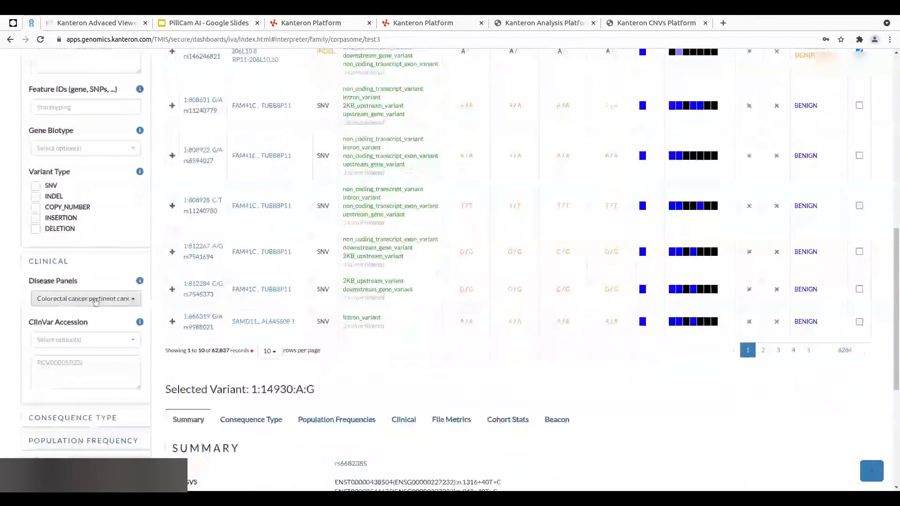
left_click(94, 300)
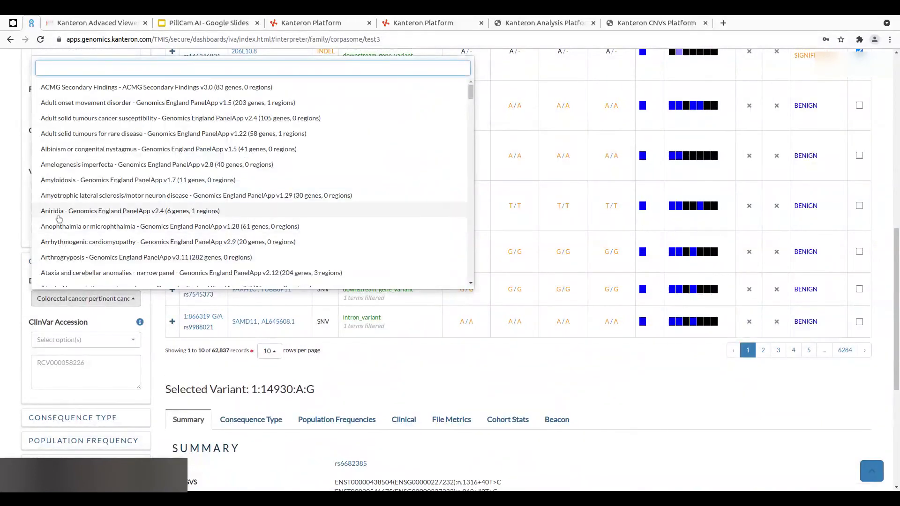
left_click(54, 182)
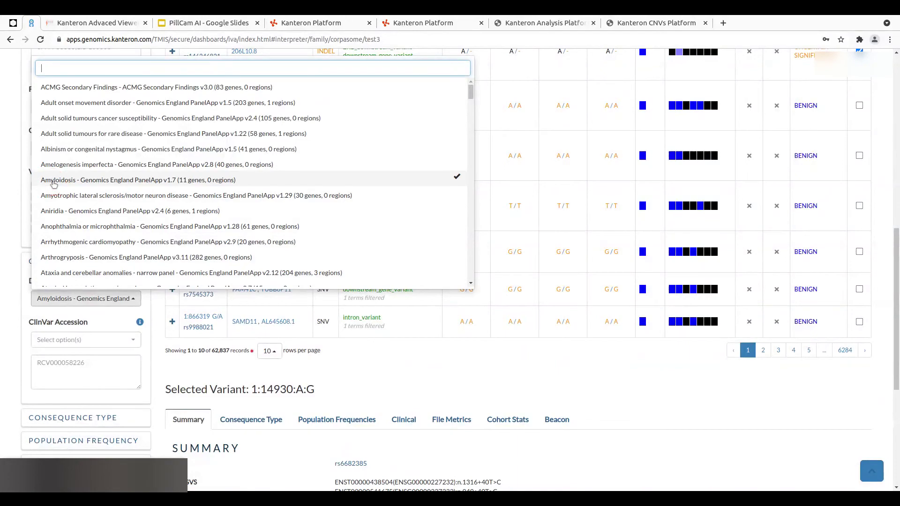
left_click(8, 303)
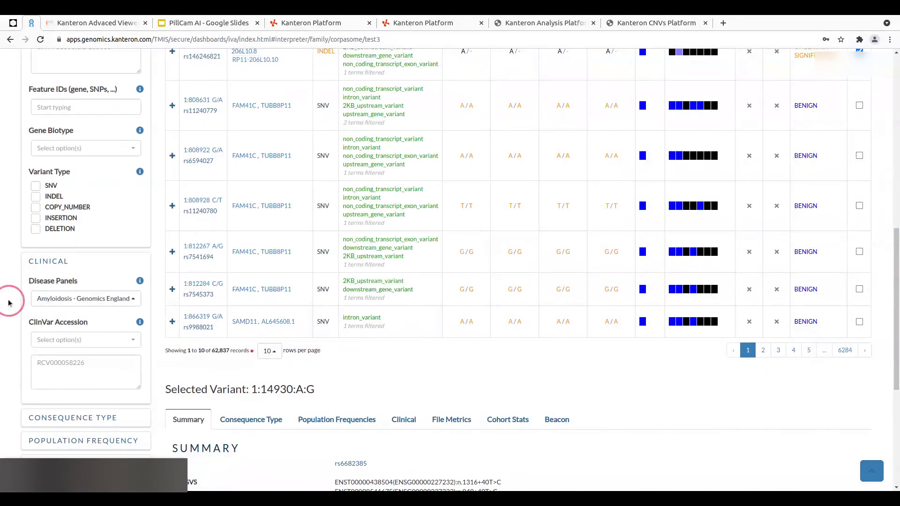
scroll(9, 297, "up", 5)
scroll(26, 295, "up", 2)
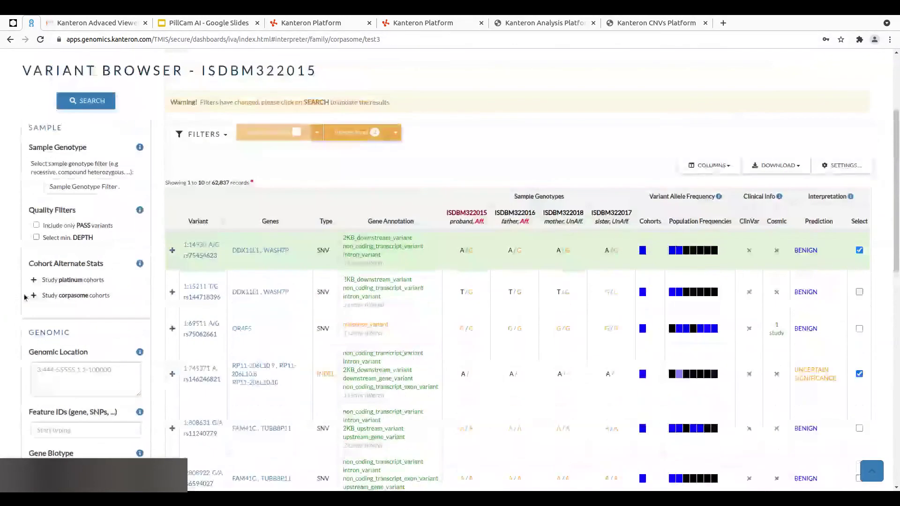
left_click(396, 134)
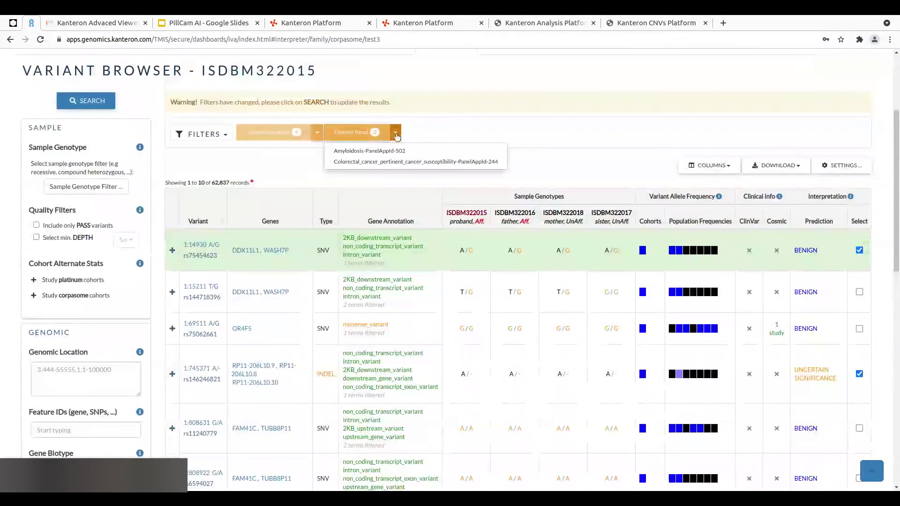
left_click(425, 131)
Examine variant 1:14930:A:G through its consequence types, population frequencies, clinical data, file metrics, cohort stats and Beacon information
scroll(386, 159, "down", 5)
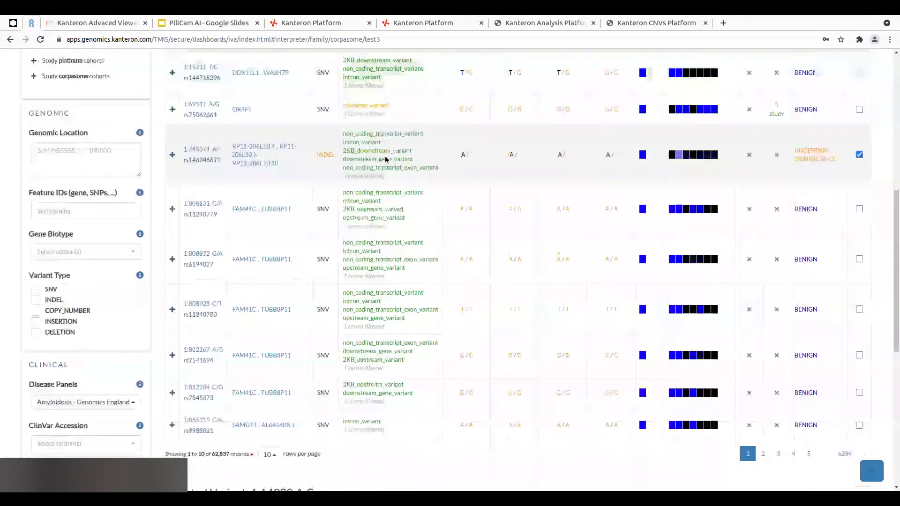
scroll(385, 159, "down", 6)
scroll(385, 159, "down", 1)
left_click(269, 172)
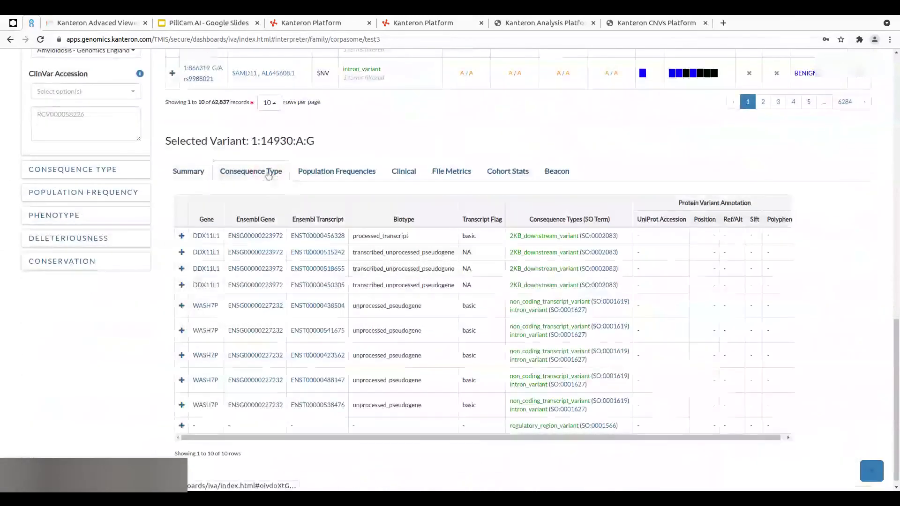
left_click(315, 173)
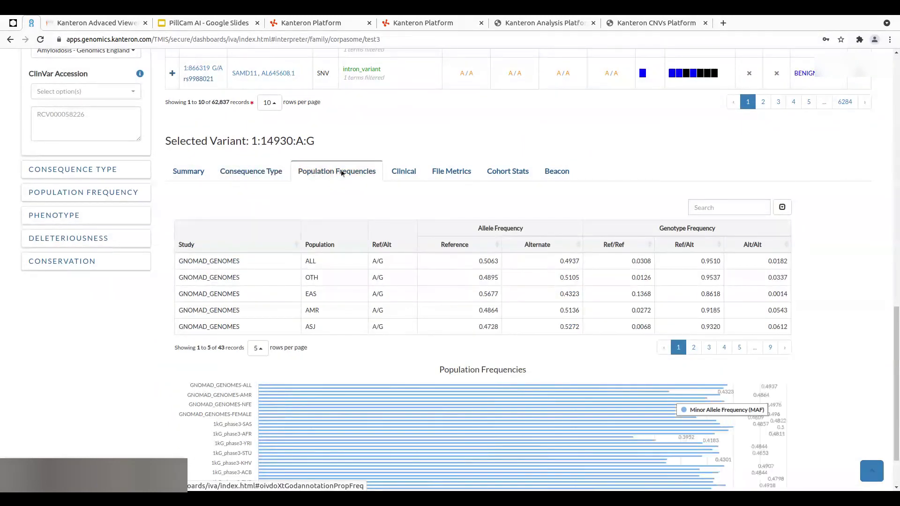
left_click(400, 172)
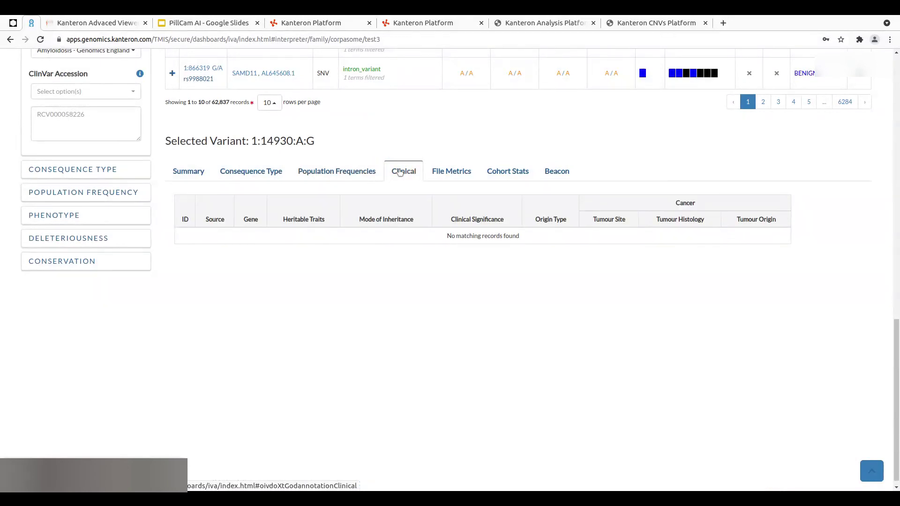
left_click(443, 173)
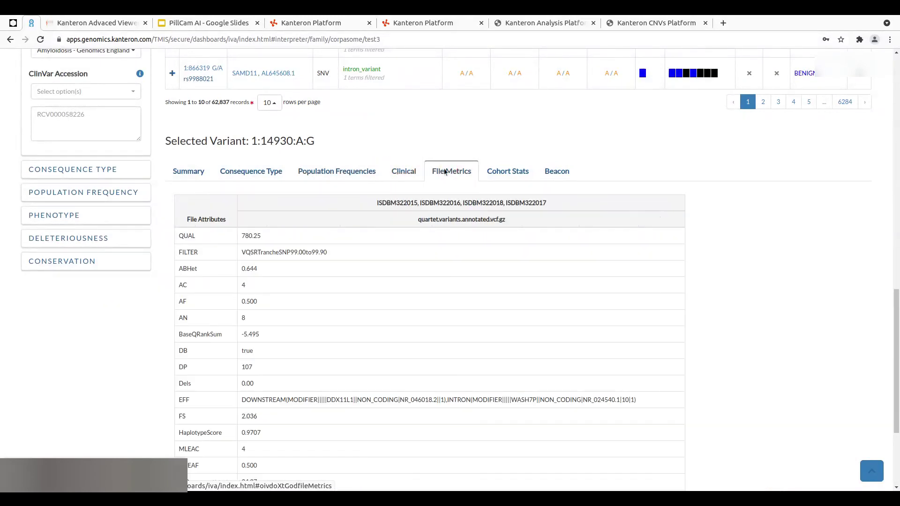
left_click(500, 173)
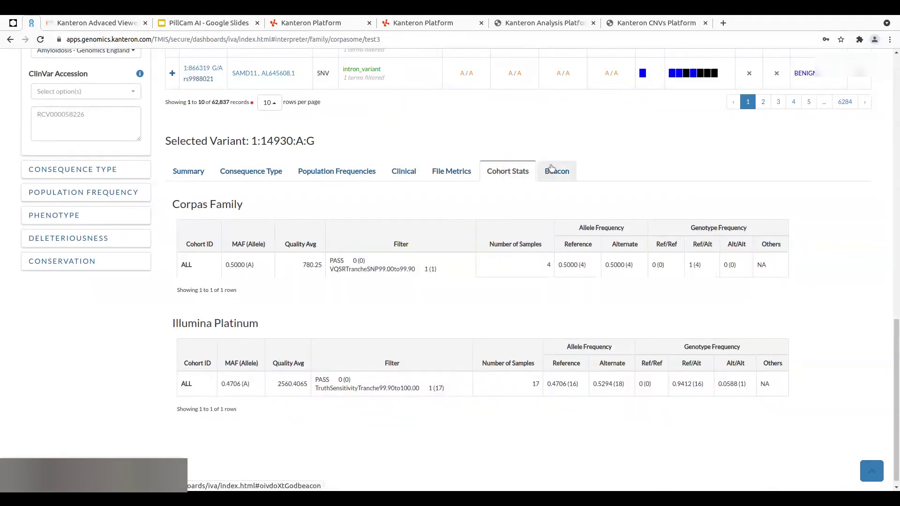
left_click(551, 168)
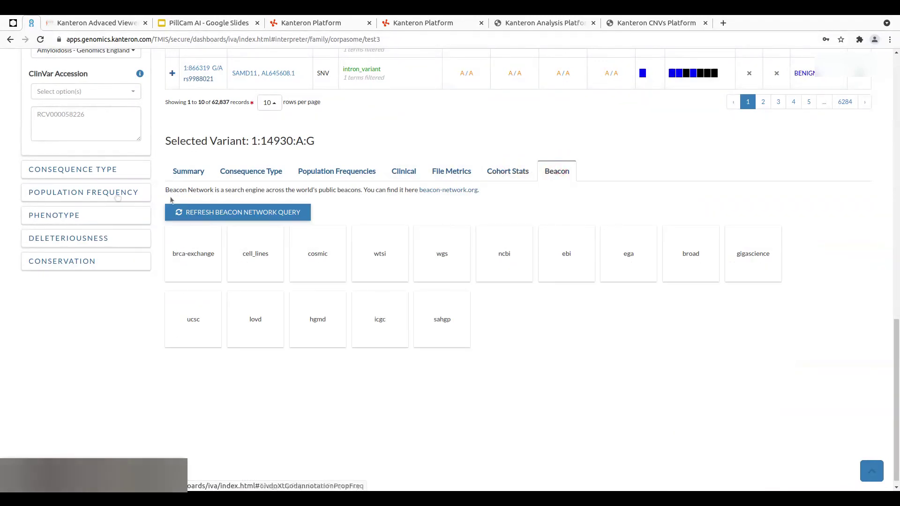
Expand the Consequence Type, Population Frequency, Phenotype and Deleteriousness filter sections and look over their options
left_click(82, 174)
scroll(87, 215, "down", 1)
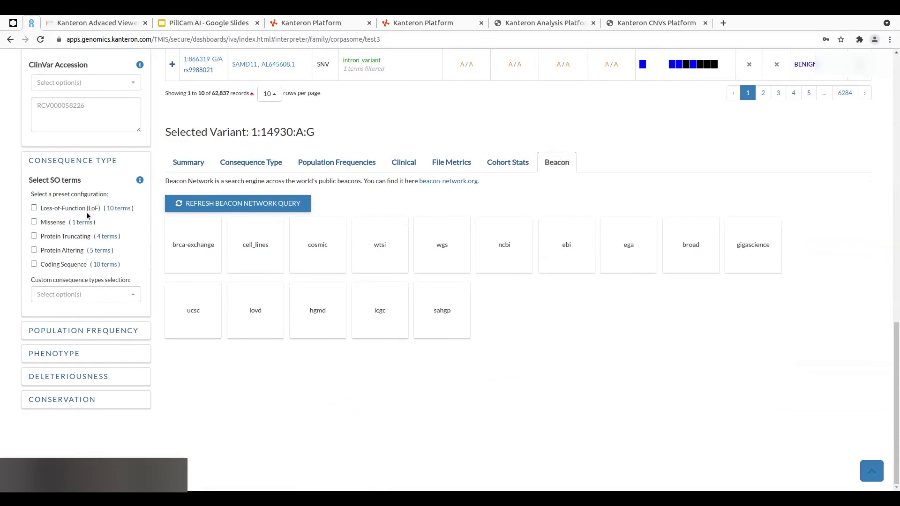
left_click(62, 333)
left_click(65, 418)
scroll(68, 403, "down", 4)
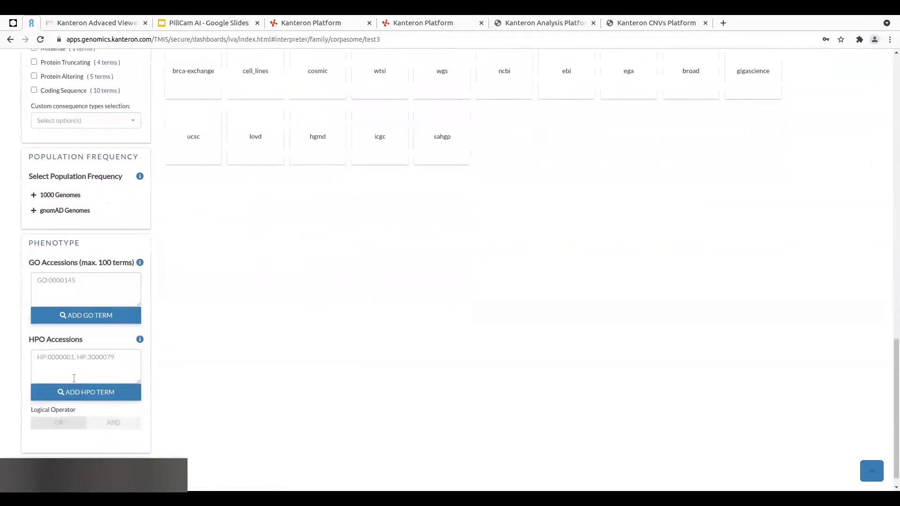
left_click(74, 449)
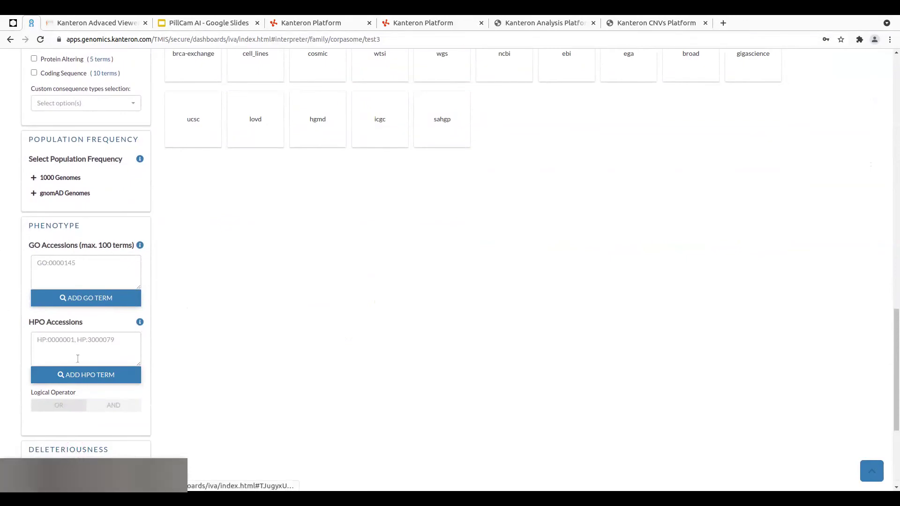
scroll(82, 341, "down", 2)
scroll(81, 342, "down", 3)
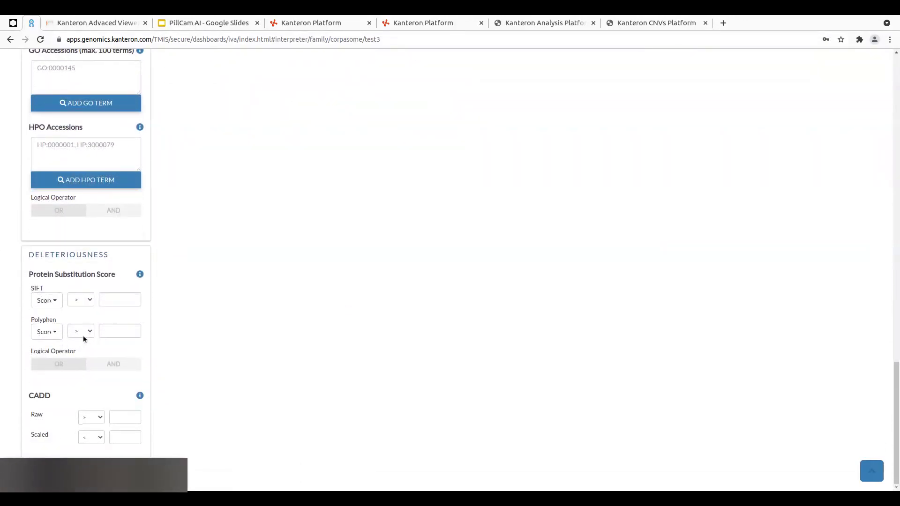
Open the case's Interpretation Review and read its summary, general details and comments
scroll(266, 303, "up", 10)
scroll(257, 291, "up", 10)
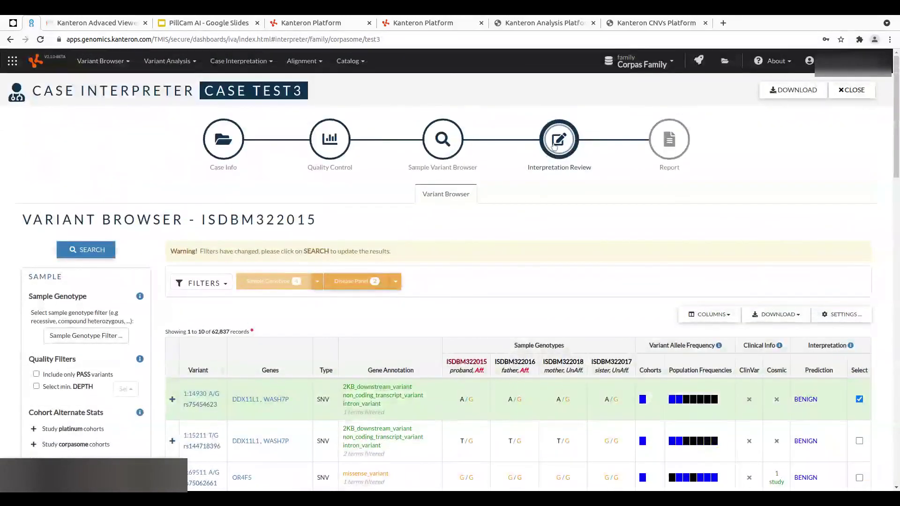
left_click(554, 146)
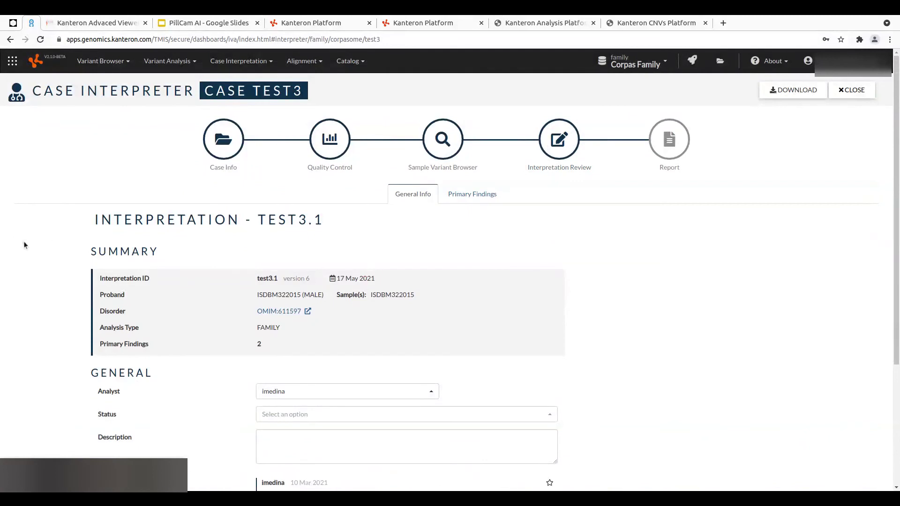
scroll(26, 244, "down", 3)
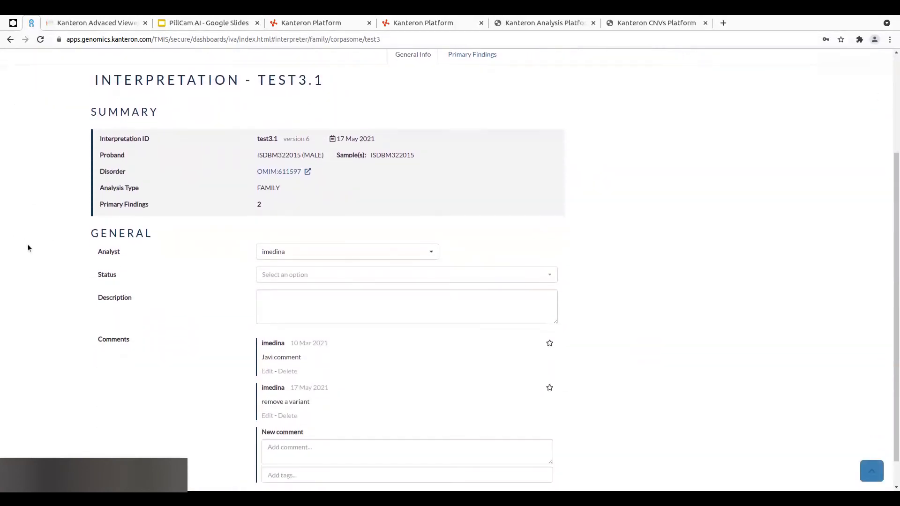
scroll(27, 246, "down", 1)
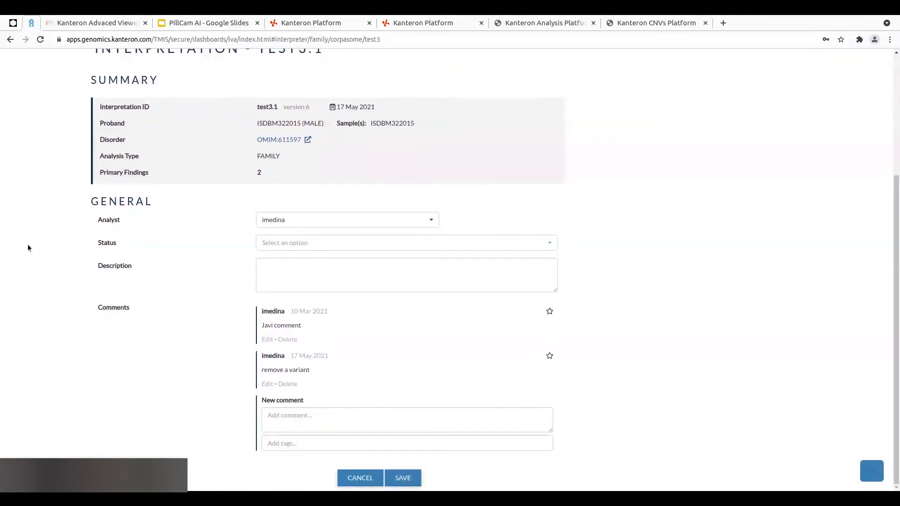
scroll(28, 247, "up", 4)
Show the primary findings of interpretation test3.1 and review the summary of variant 1:14930:A:G
left_click(465, 196)
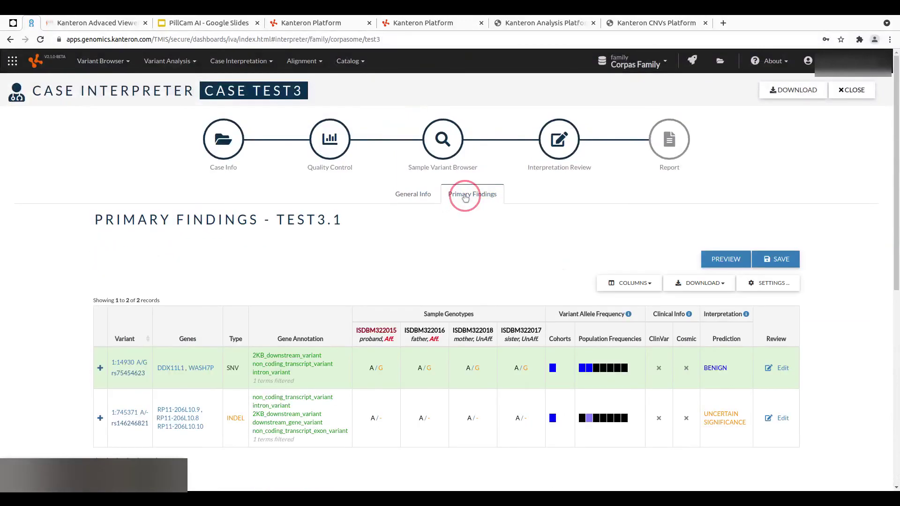
scroll(39, 260, "down", 3)
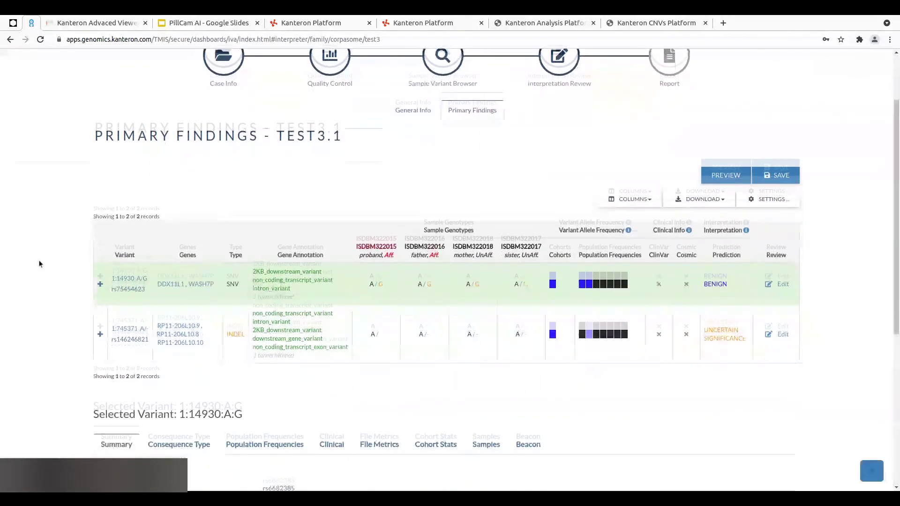
scroll(39, 263, "down", 5)
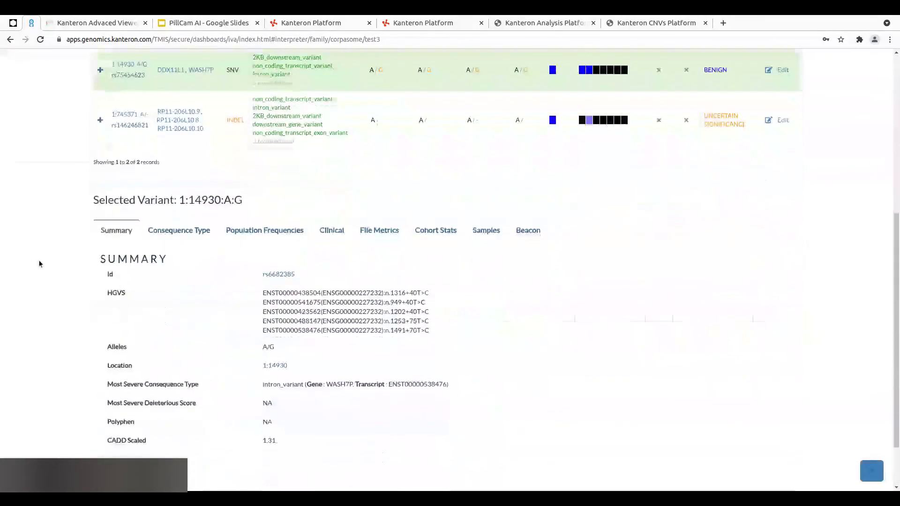
Examine the primary finding's consequence types, population frequencies, clinical data, file metrics, cohort stats, samples and Beacon information
left_click(193, 167)
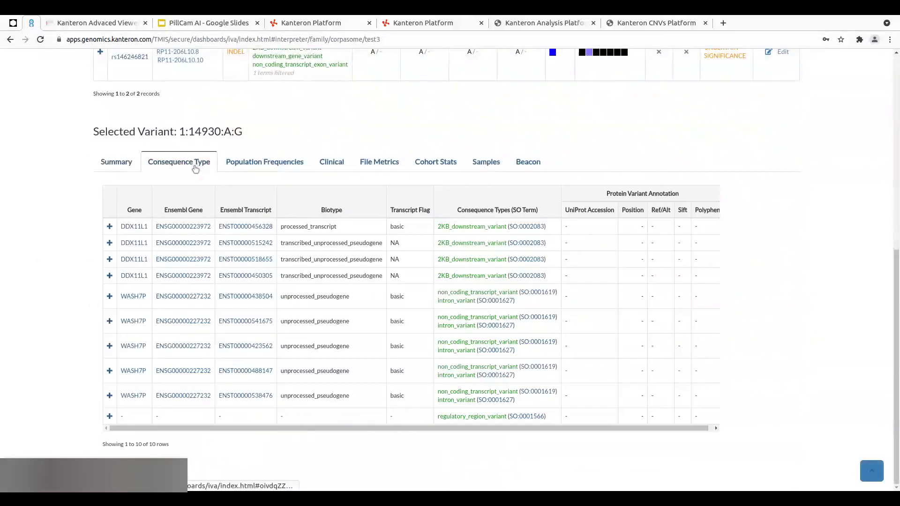
left_click(246, 171)
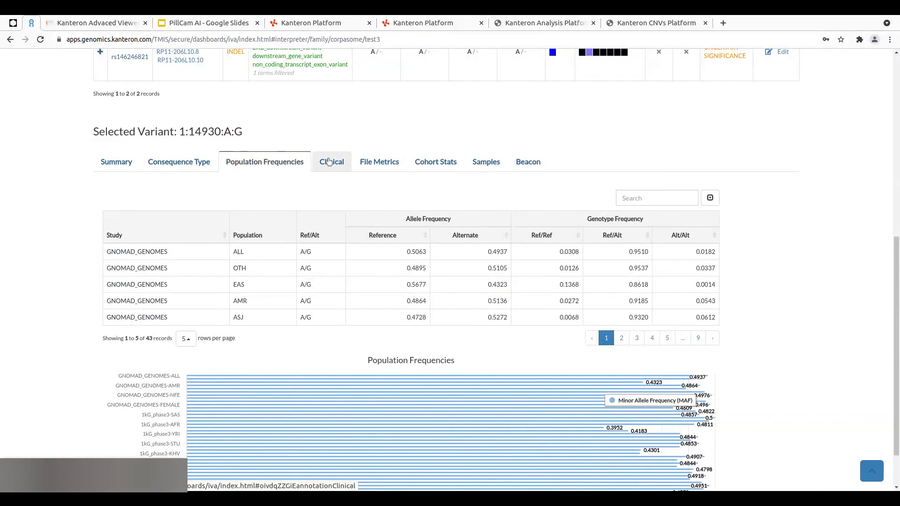
left_click(329, 161)
left_click(374, 162)
left_click(427, 163)
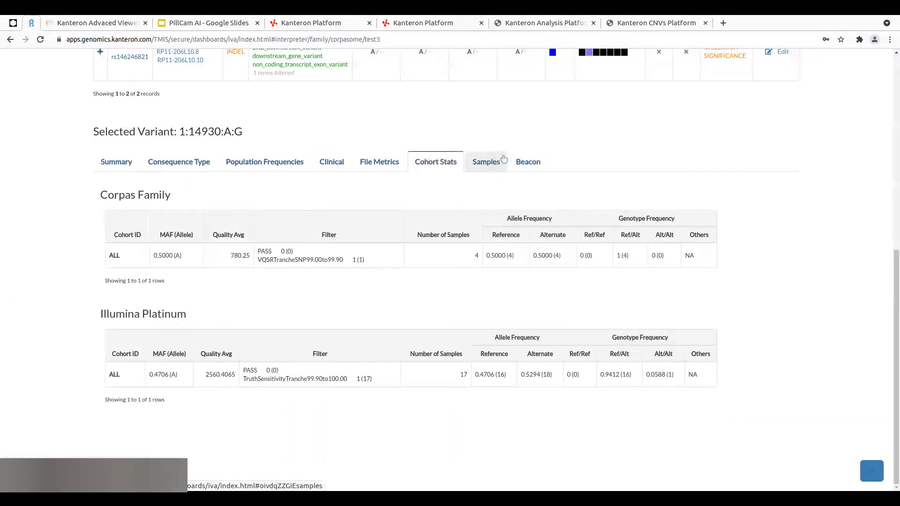
left_click(495, 163)
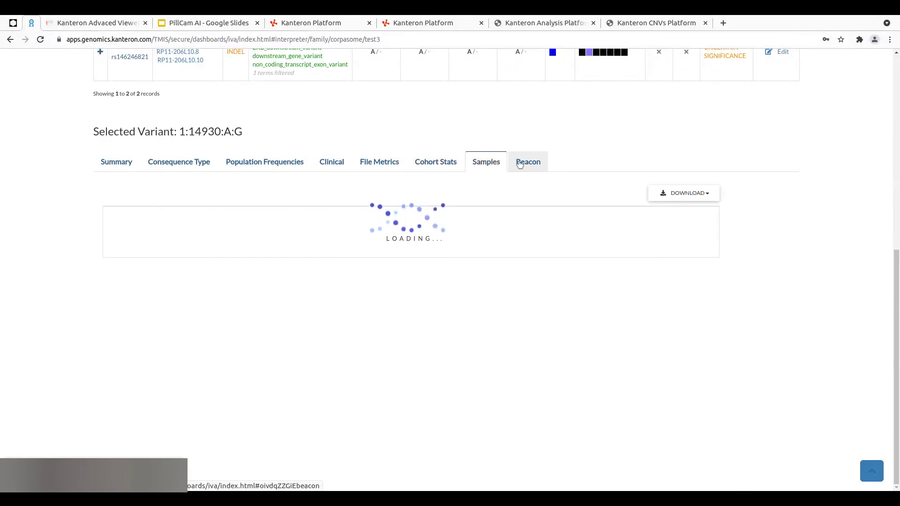
left_click(520, 164)
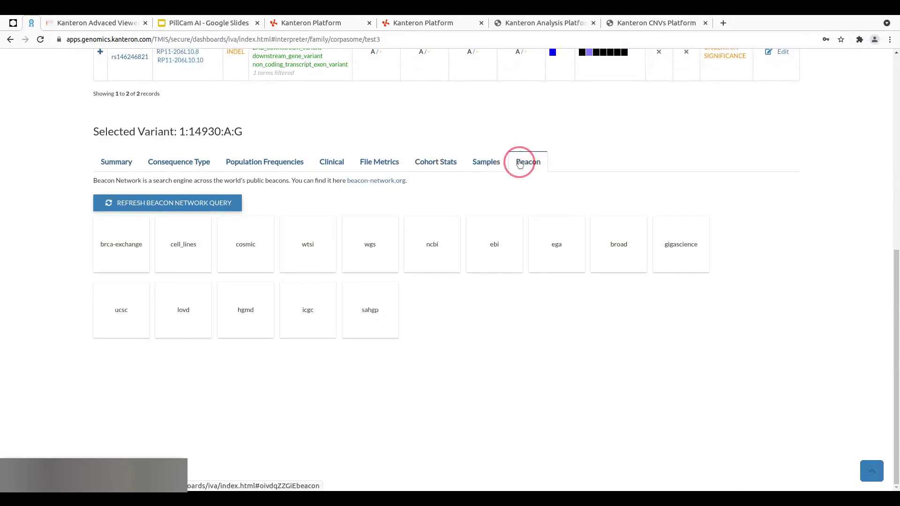
scroll(527, 145, "up", 8)
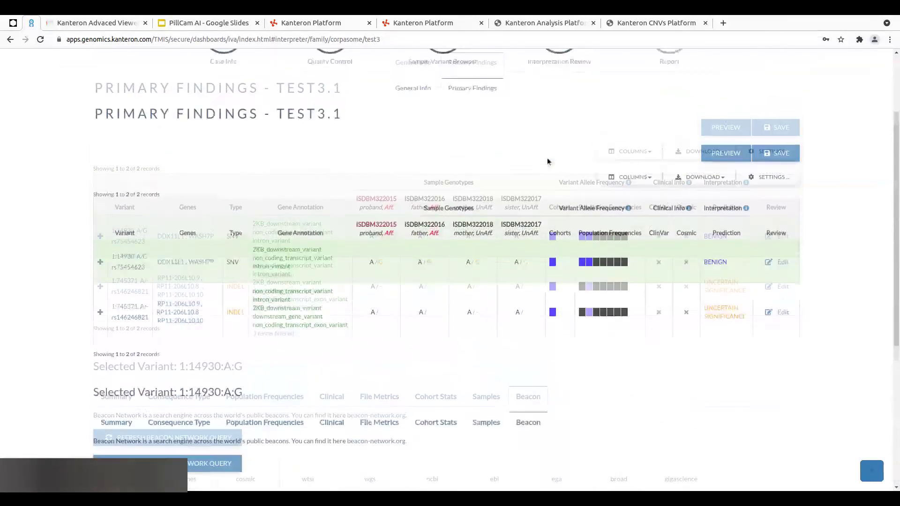